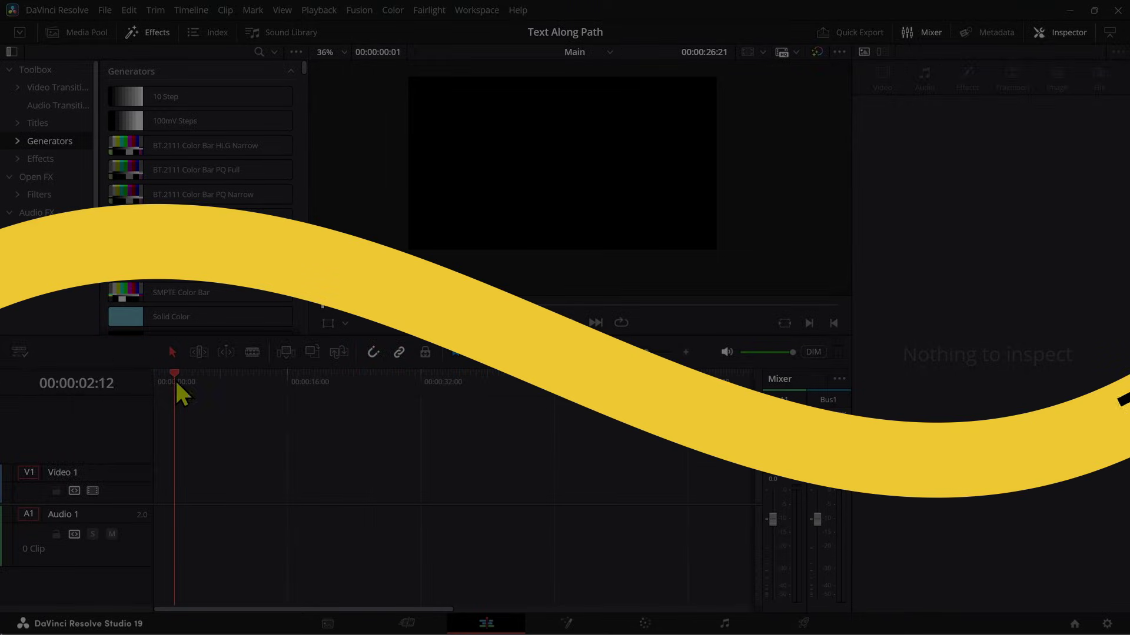
- Add a Text+ title clip at the start of the Video 1 track
left_click(35, 123)
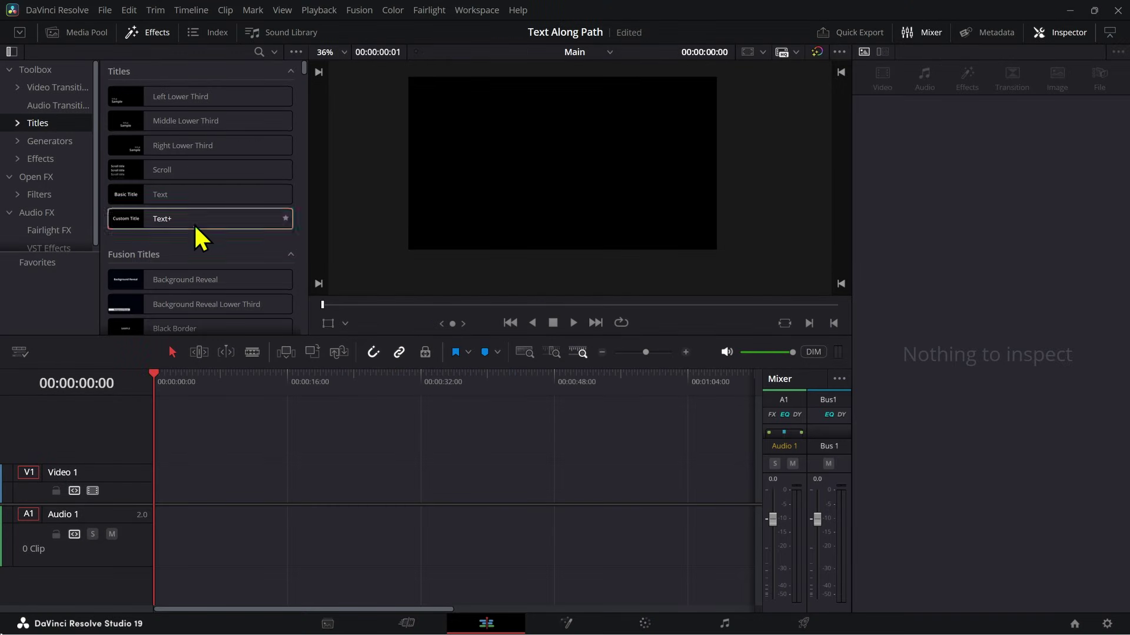
left_click_drag(200, 220, 179, 496)
left_click_drag(873, 186, 898, 201)
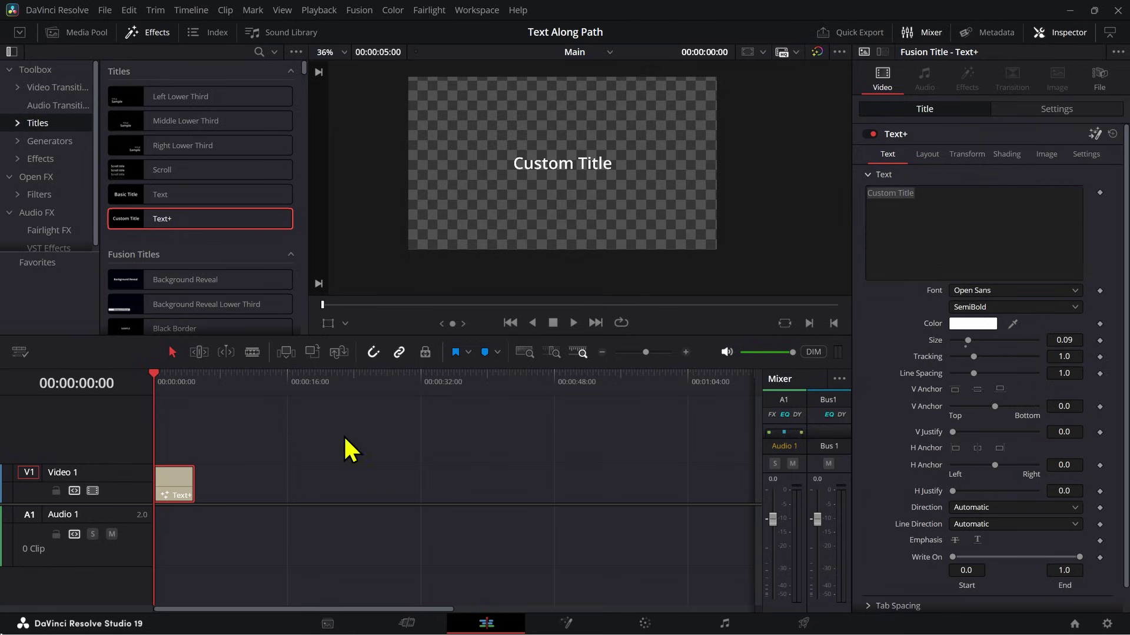
- Open the title in Fusion with a single enlarged viewer, and space the Template and MediaOut1 nodes apart
key("shift+5")
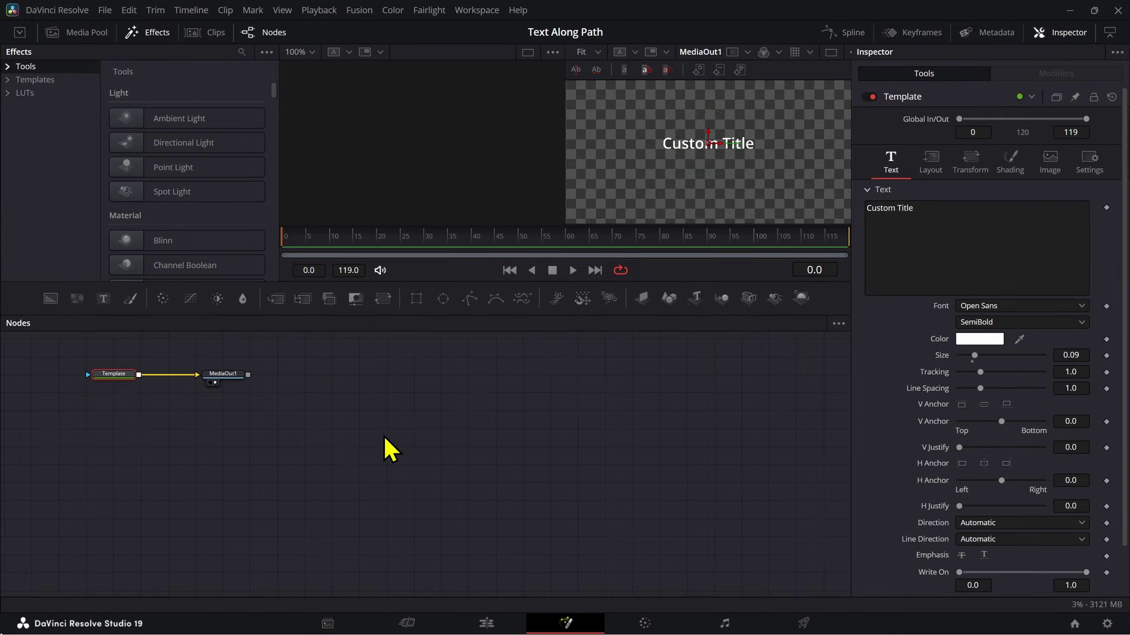
left_click(831, 52)
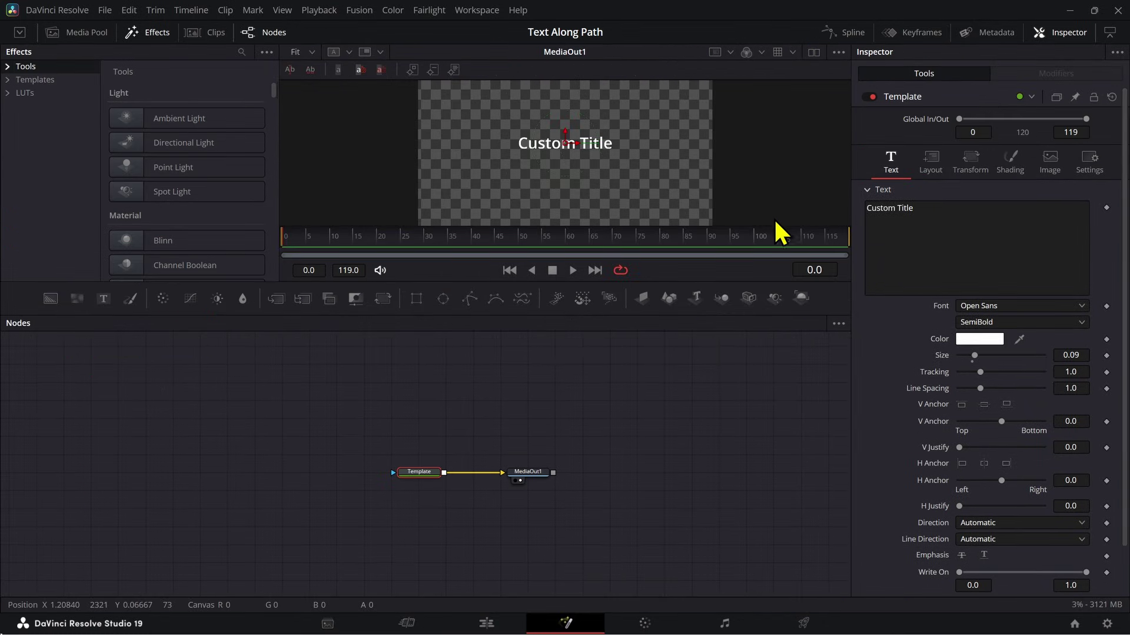
left_click_drag(772, 225, 746, 351)
left_click_drag(579, 577, 591, 483)
scroll(518, 522, "up", 2)
left_click_drag(449, 510, 388, 536)
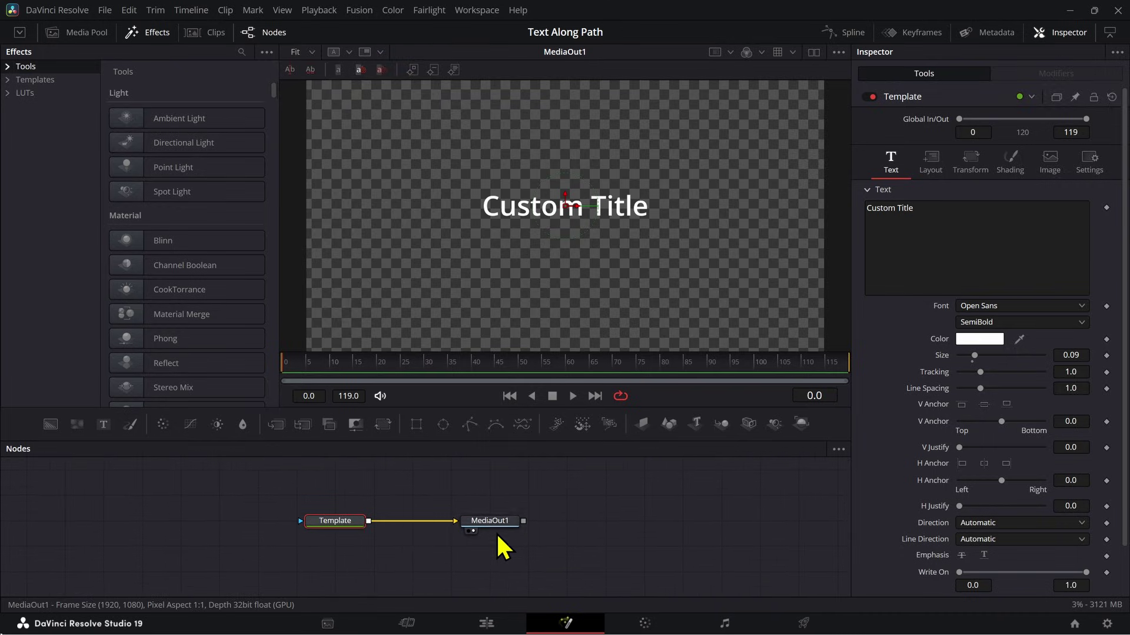
left_click_drag(498, 530, 736, 536)
left_click_drag(327, 523, 394, 492)
- Replace the title text with "TEXT PATH" and set its font to Montserrat
left_click(1030, 261)
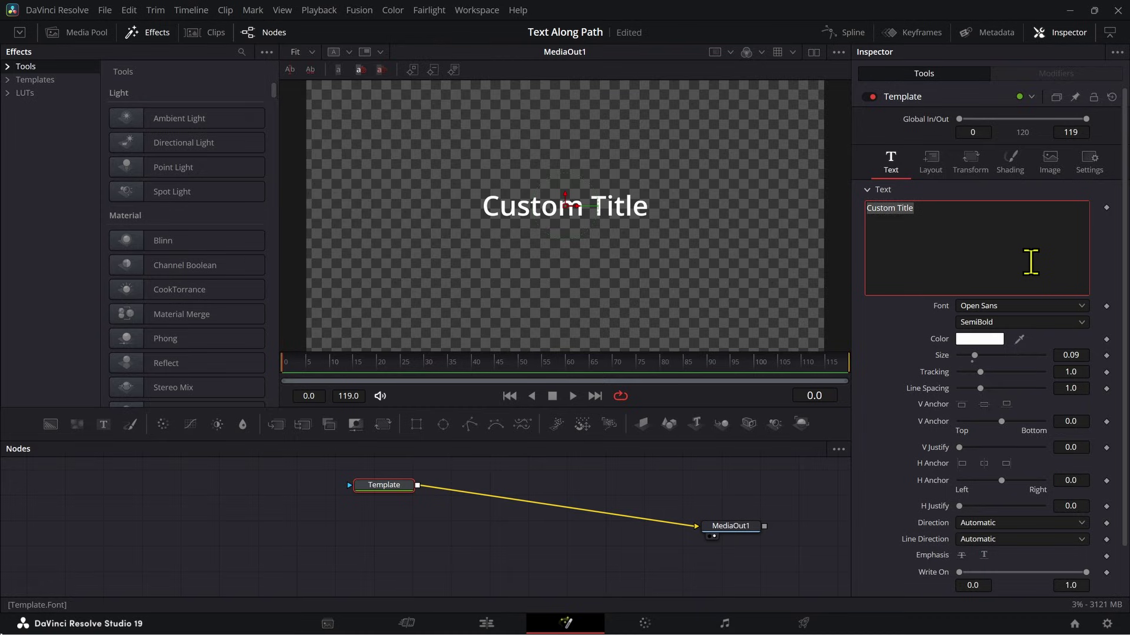
type("TEXT PATH")
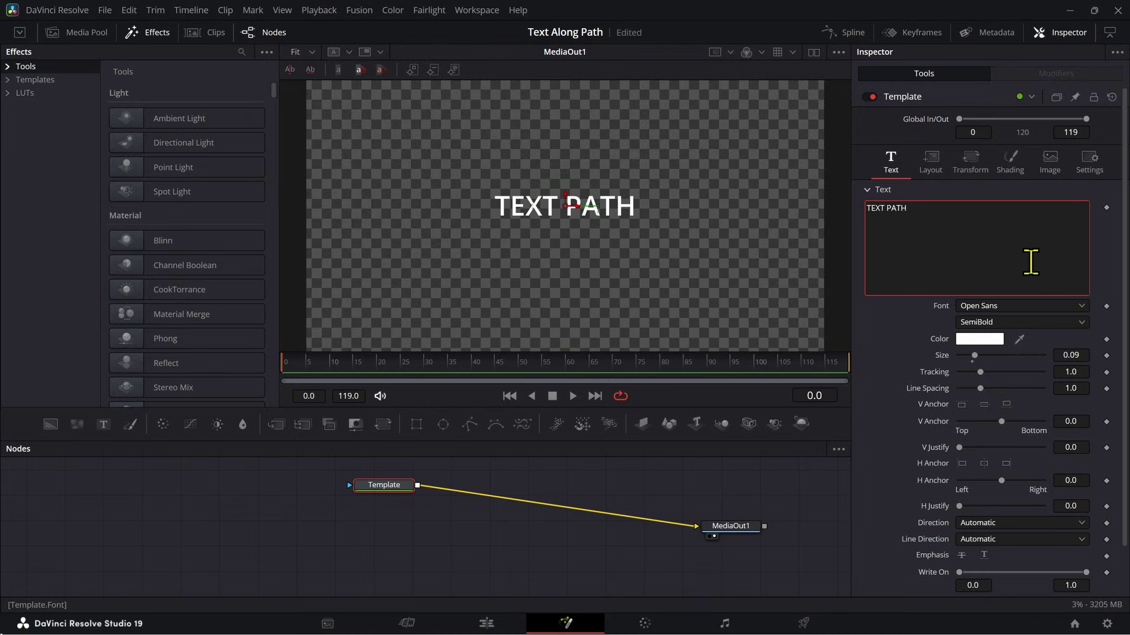
left_click(1040, 307)
type("m")
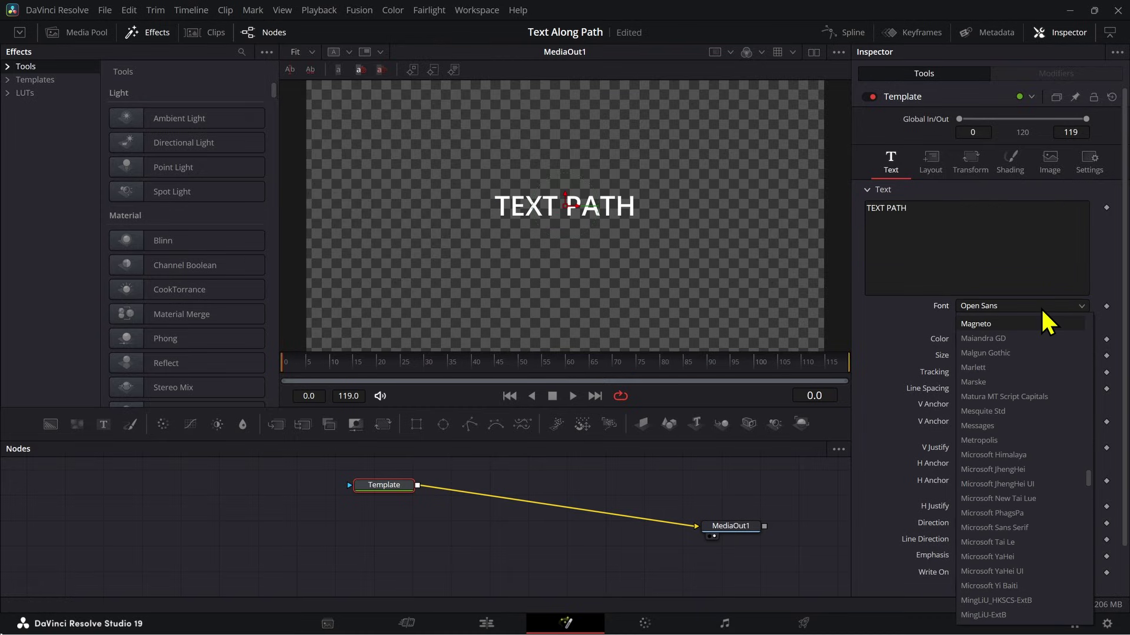
type("ont")
key("Return")
left_click_drag(378, 492, 417, 487)
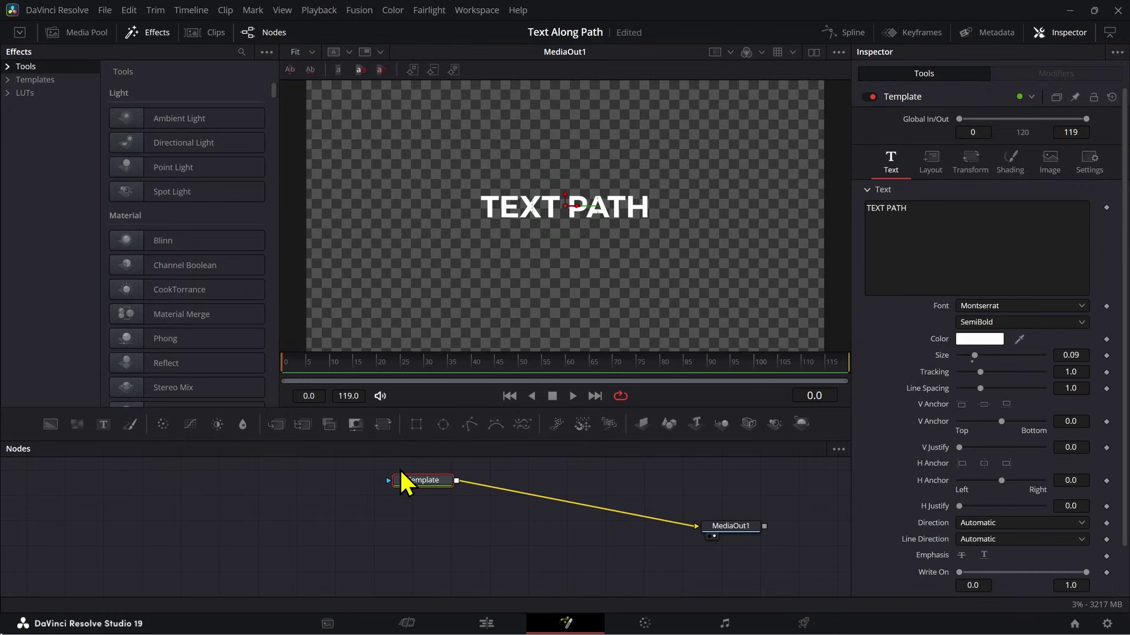
- Set the text's layout type to Path
left_click(933, 173)
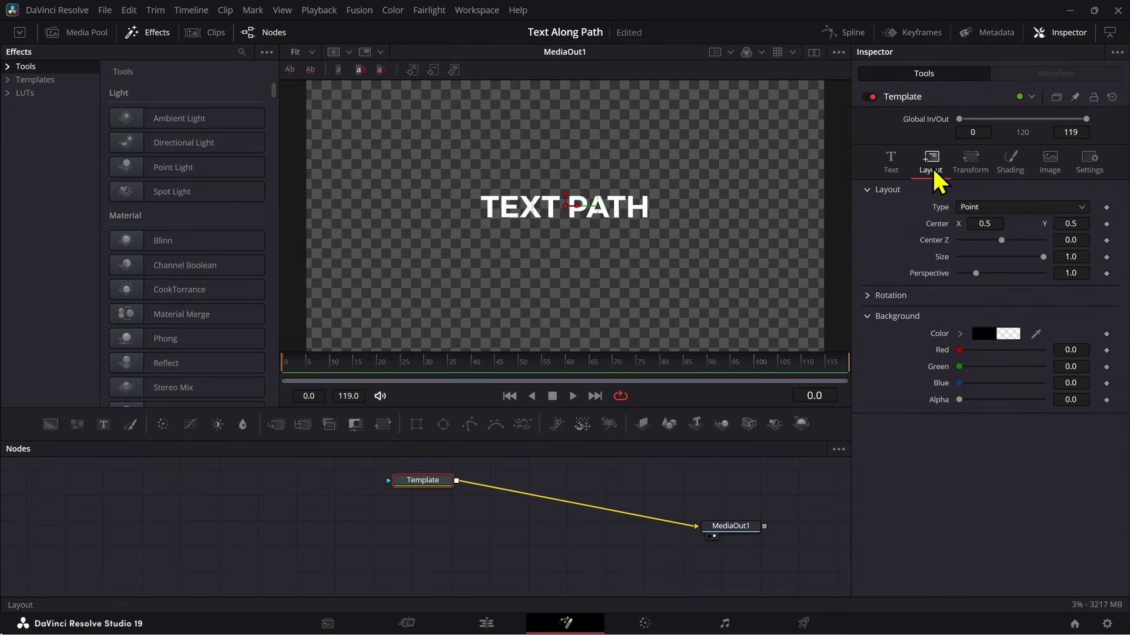
left_click(986, 210)
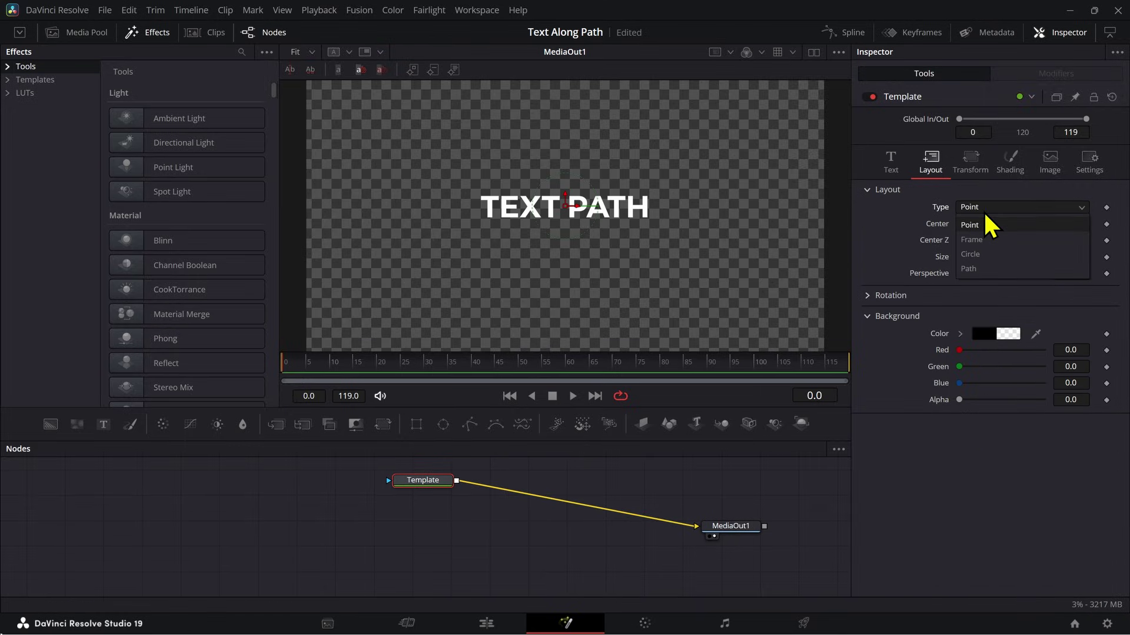
left_click(1016, 269)
- Draw a two-point S-shaped text path running from beyond the frame's left edge to beyond its right edge
scroll(703, 259, "down", 2)
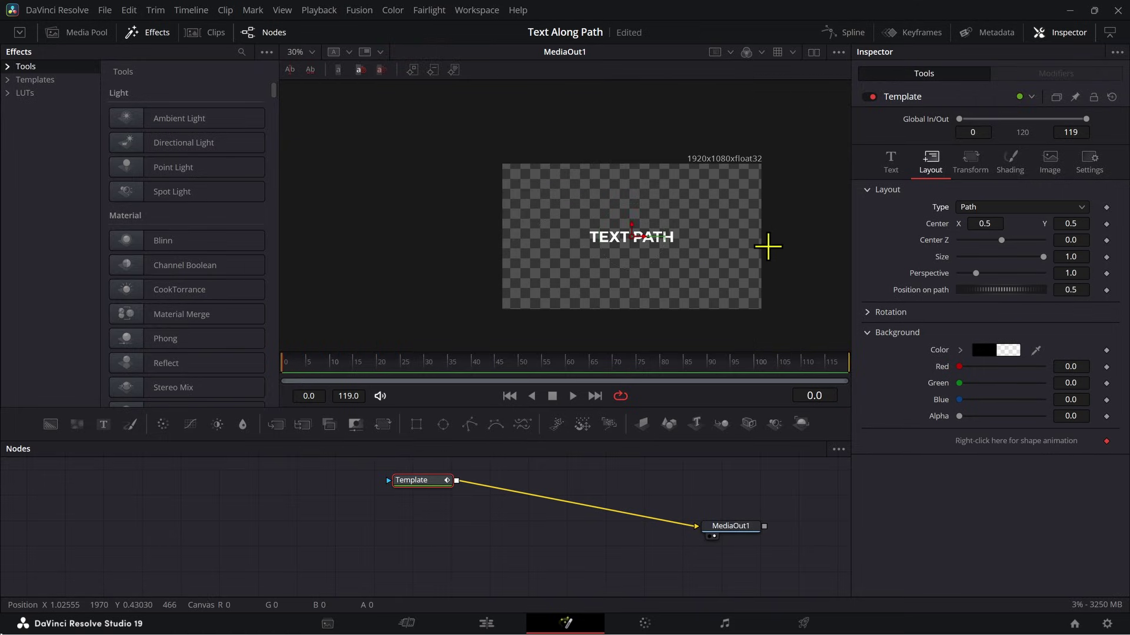
left_click(768, 246)
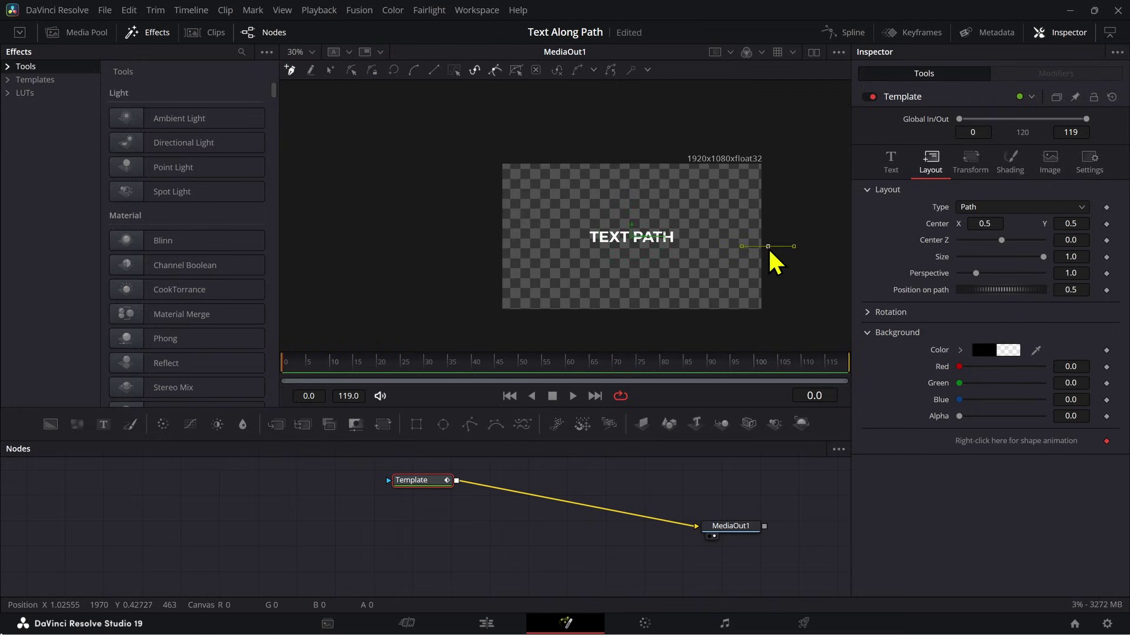
left_click_drag(768, 246, 468, 243)
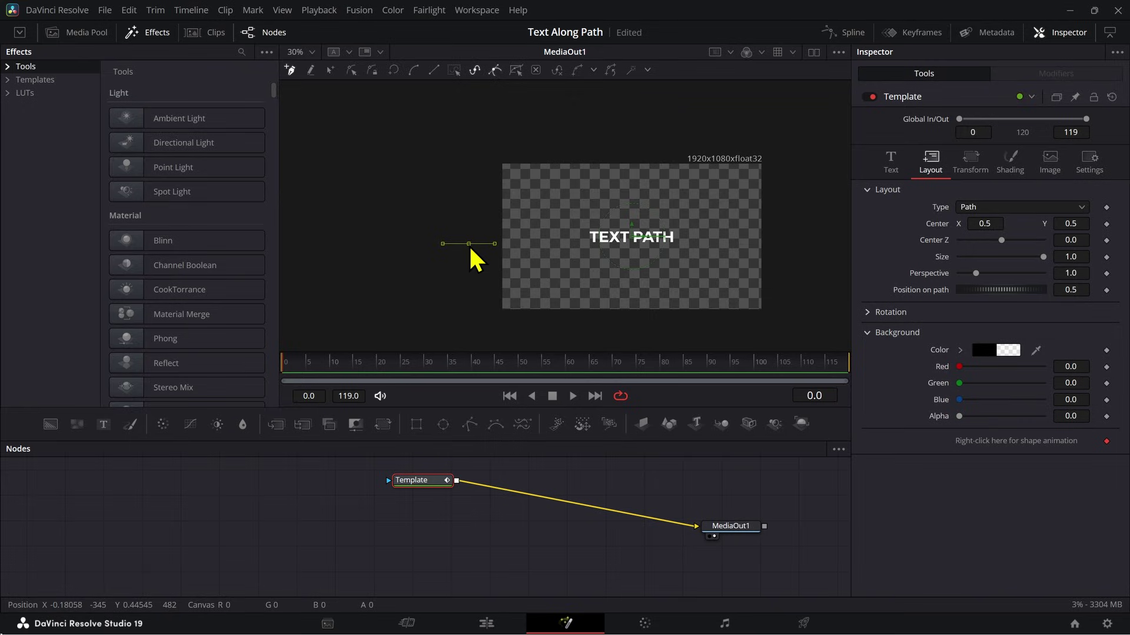
left_click(790, 241)
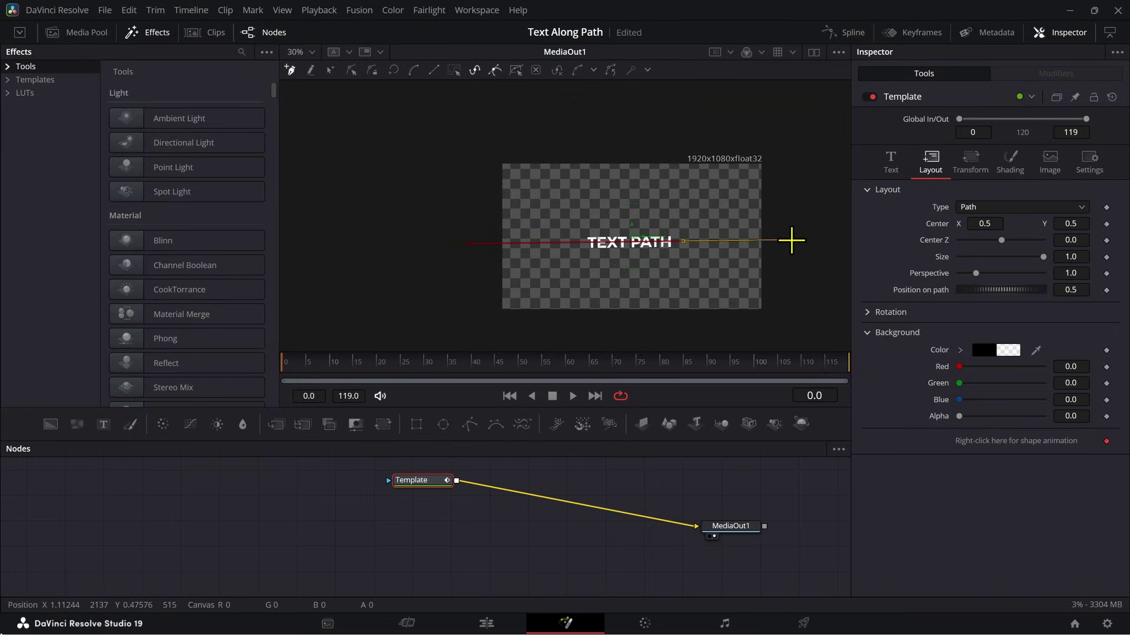
left_click_drag(806, 253, 906, 161)
left_click_drag(575, 241, 586, 162)
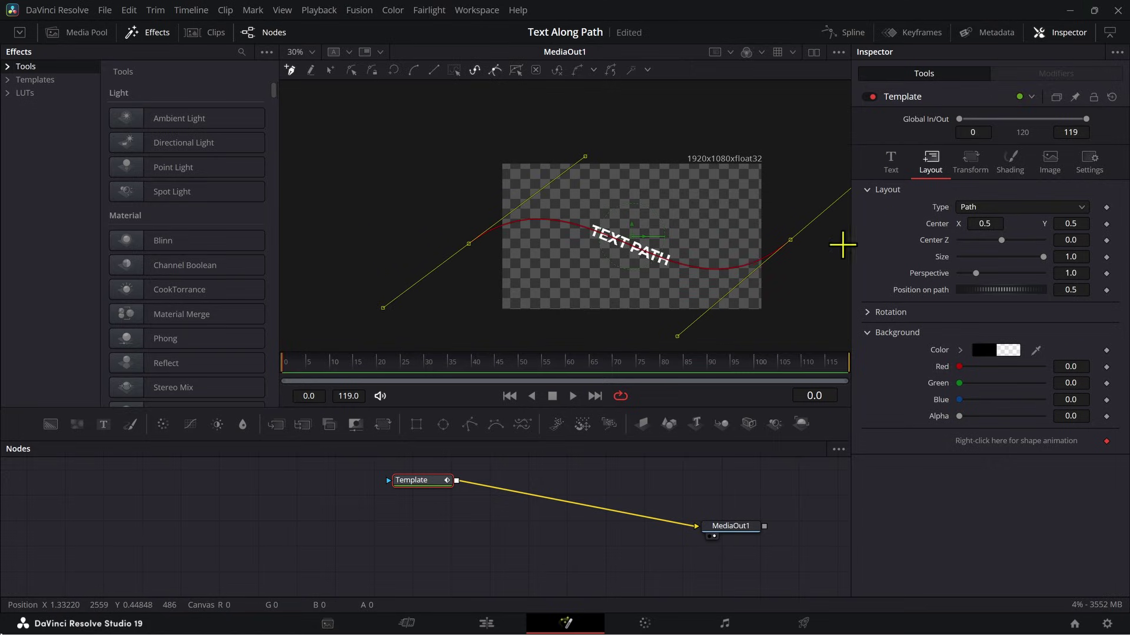
- Try sliding the text along its curve by varying Position on path, and restore the default position
left_click_drag(1062, 289, 935, 289)
double_click(916, 293)
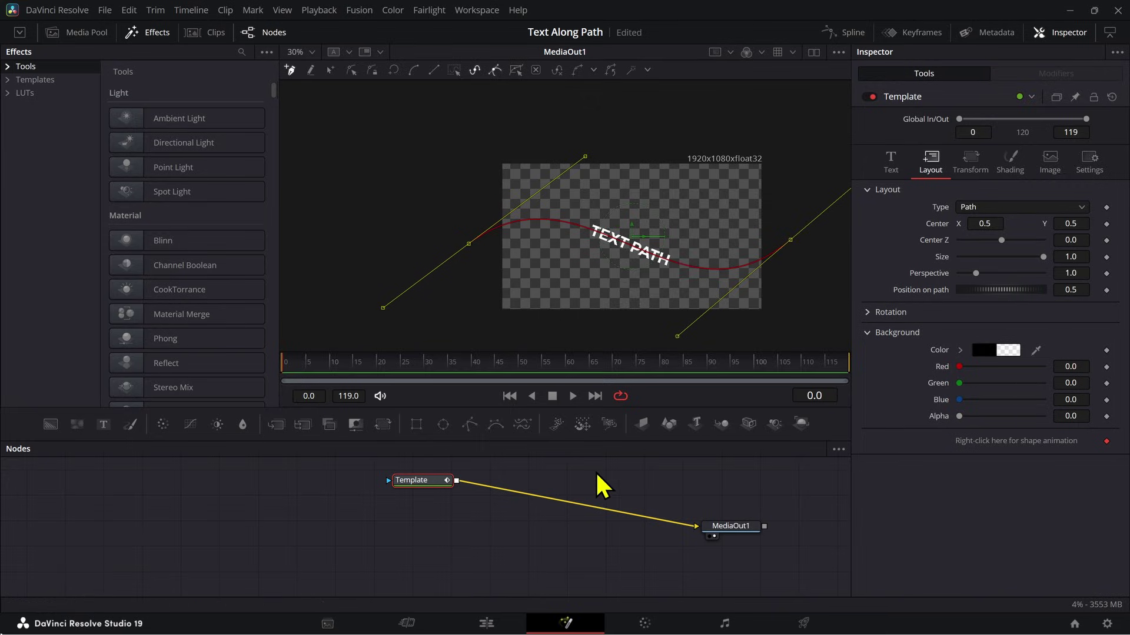
left_click(588, 489)
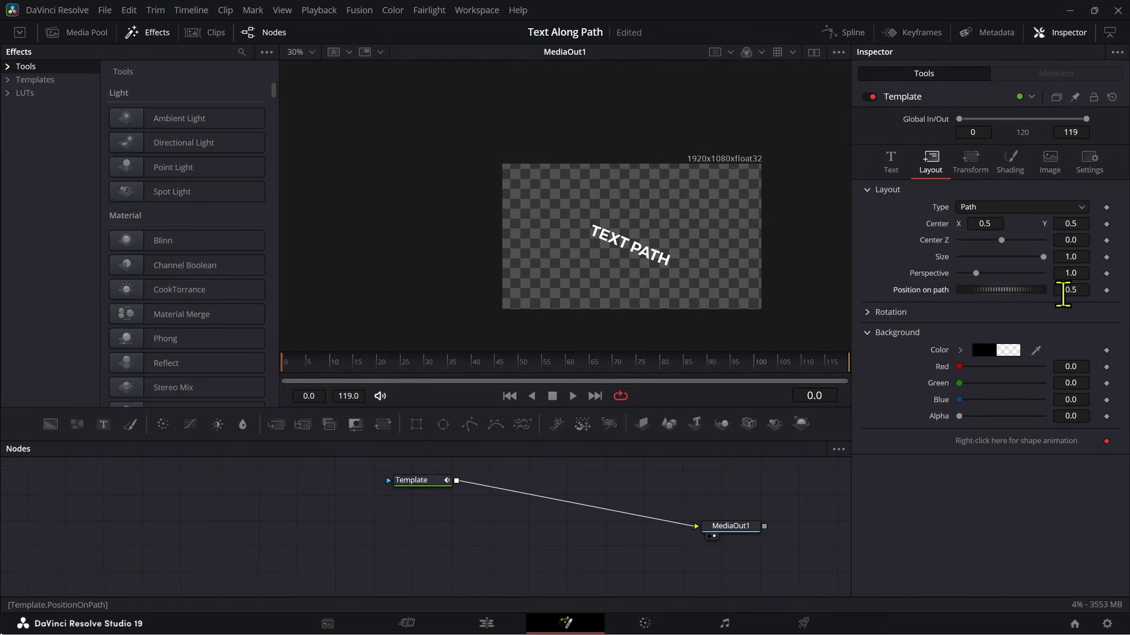
left_click_drag(1063, 294, 1053, 297)
- Add a Background node merged with the Template node, and swap the Merge inputs so the text sits on top
left_click_drag(394, 477, 447, 466)
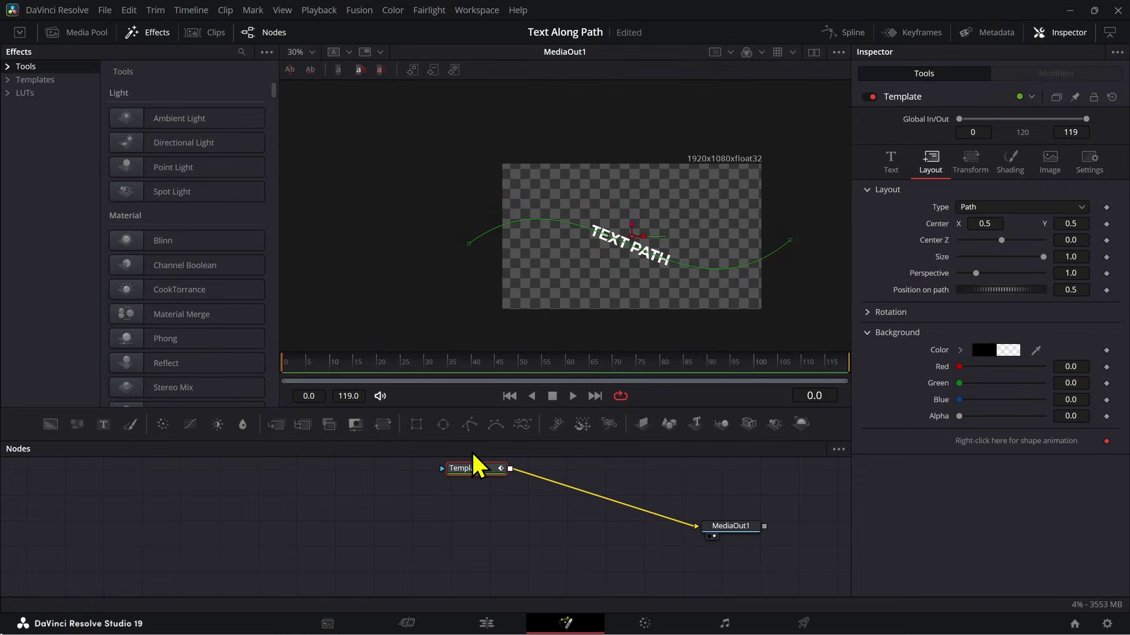
left_click(56, 435)
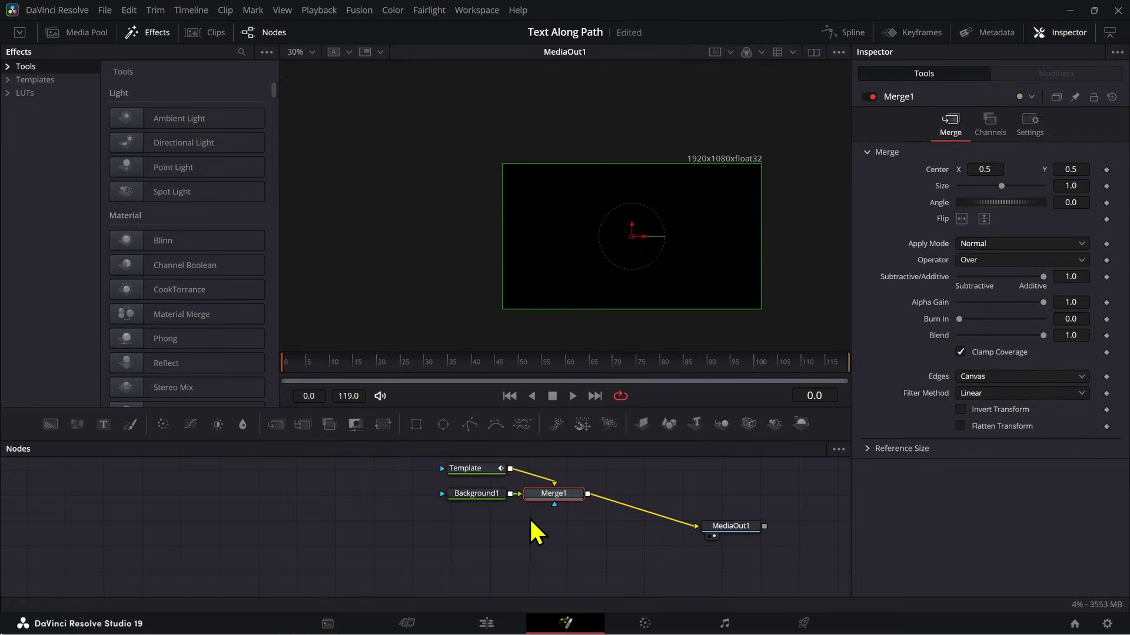
left_click_drag(547, 499, 514, 530)
key("ctrl+t")
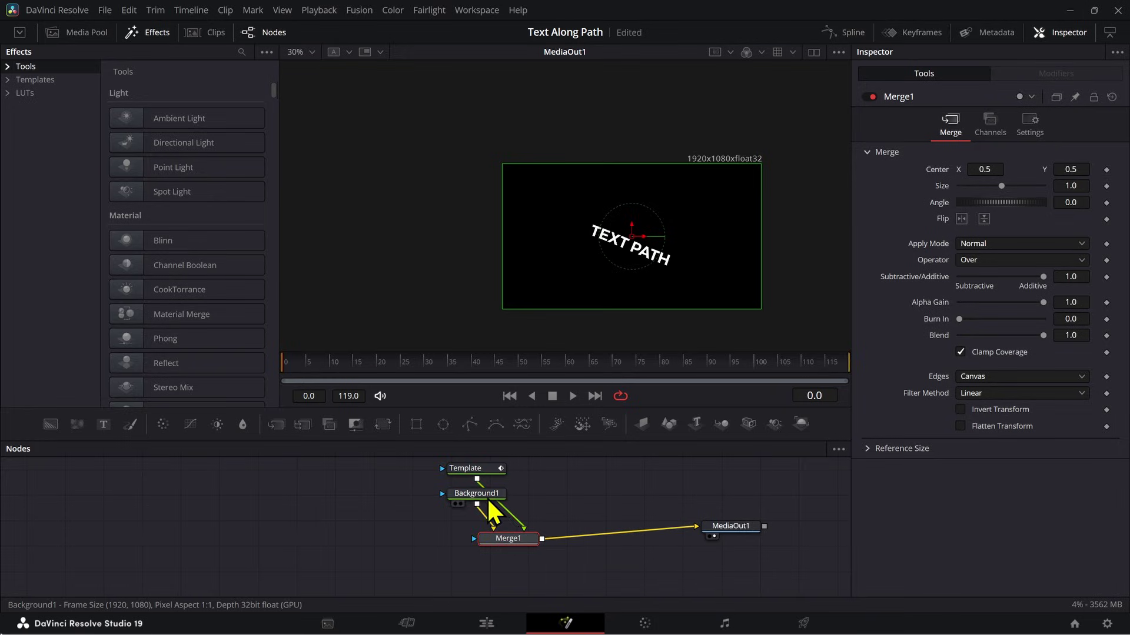
left_click_drag(459, 498, 325, 516)
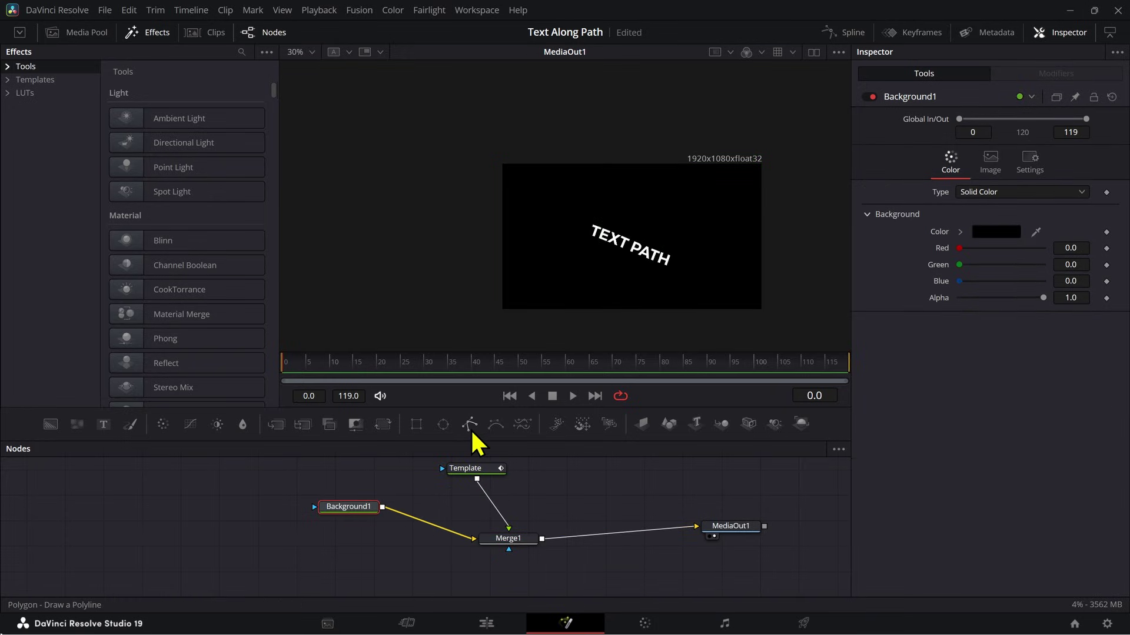
- Mask the Background node with a Polygon and set the background color to yellow #f4c32d
left_click_drag(470, 433, 348, 523)
left_click(348, 523)
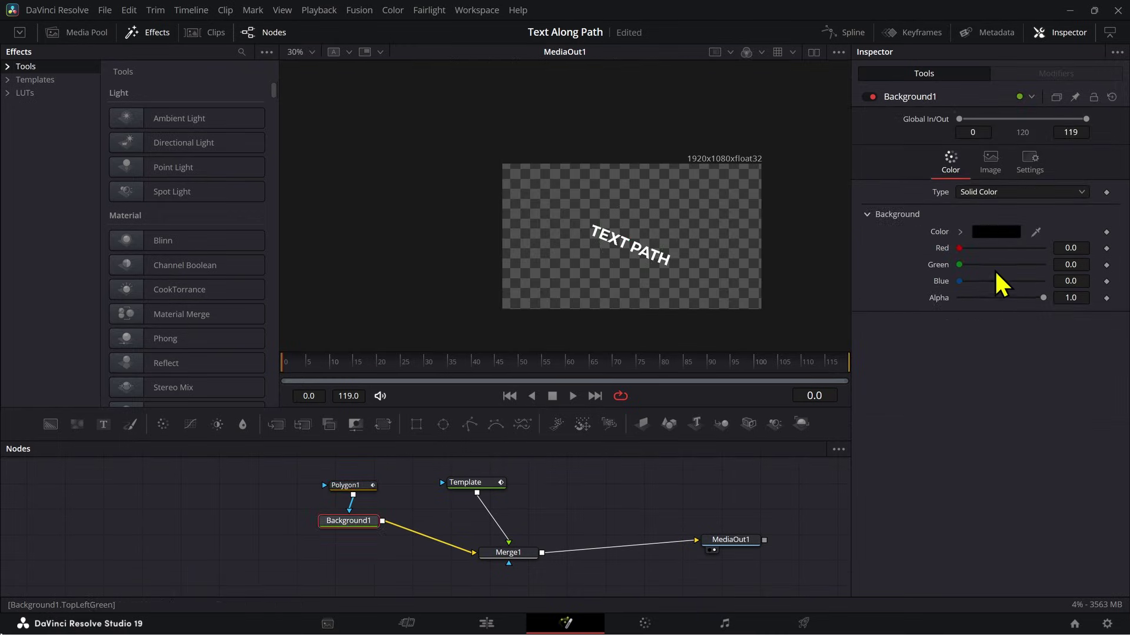
left_click(981, 233)
left_click(427, 393)
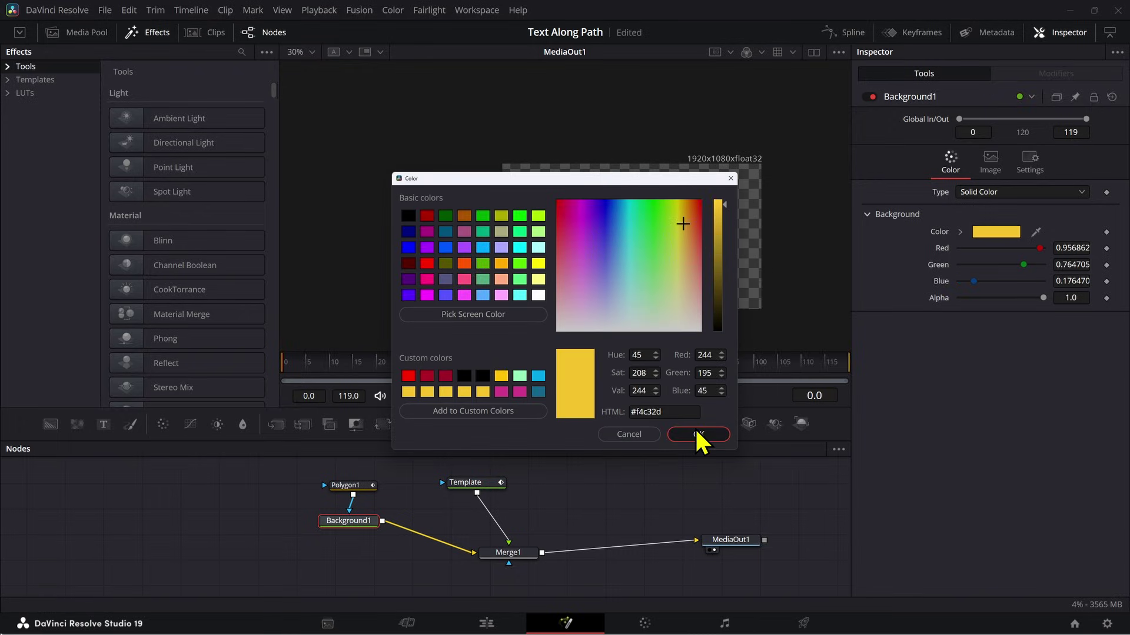
left_click(696, 432)
- Connect the Polygon mask's shape animation to the Template node's text path
left_click(365, 486)
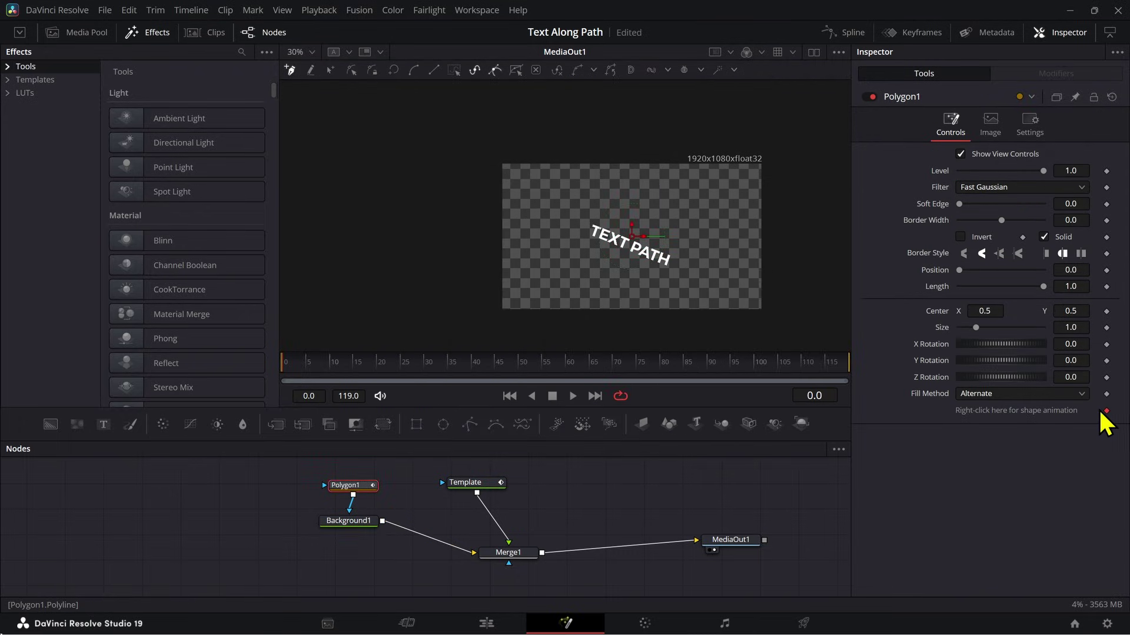
right_click(1024, 413)
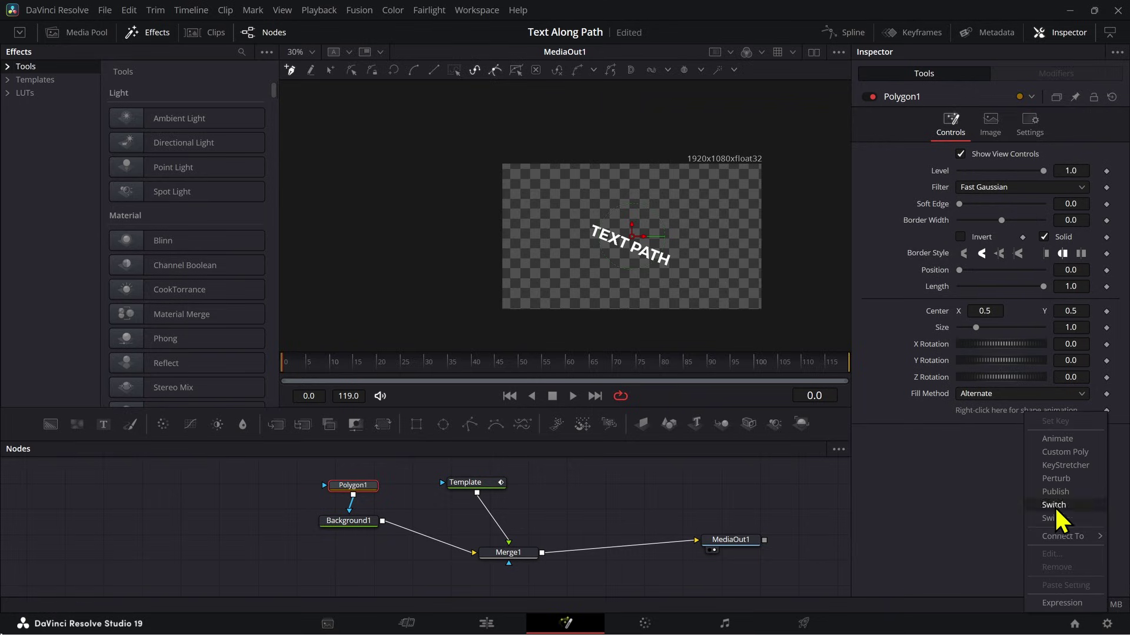
mouse_move(1053, 539)
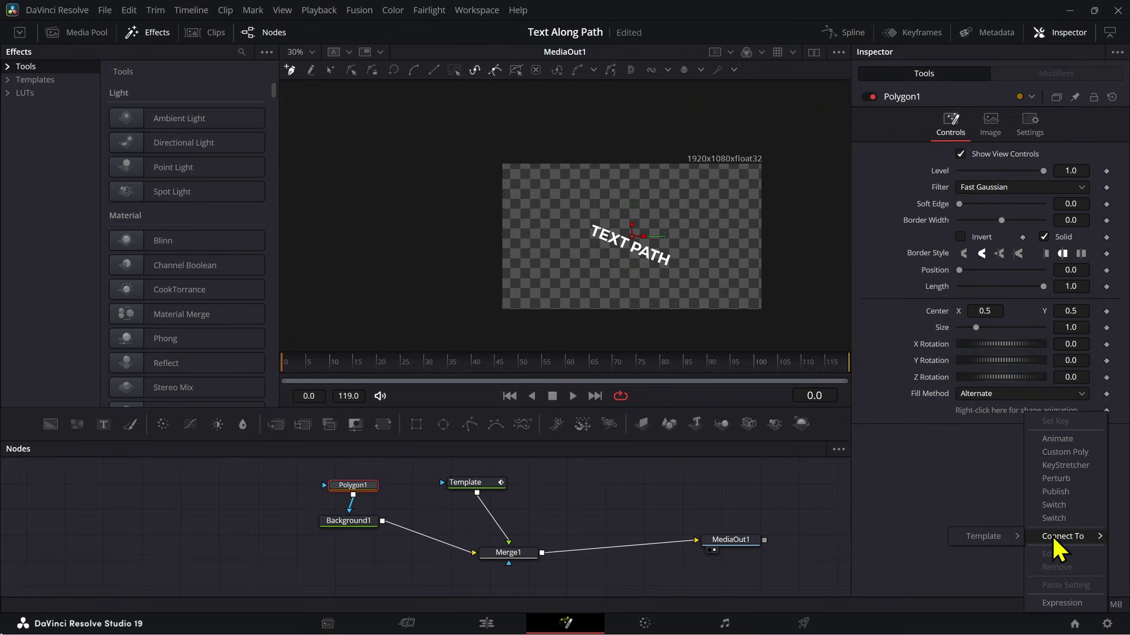
left_click(985, 537)
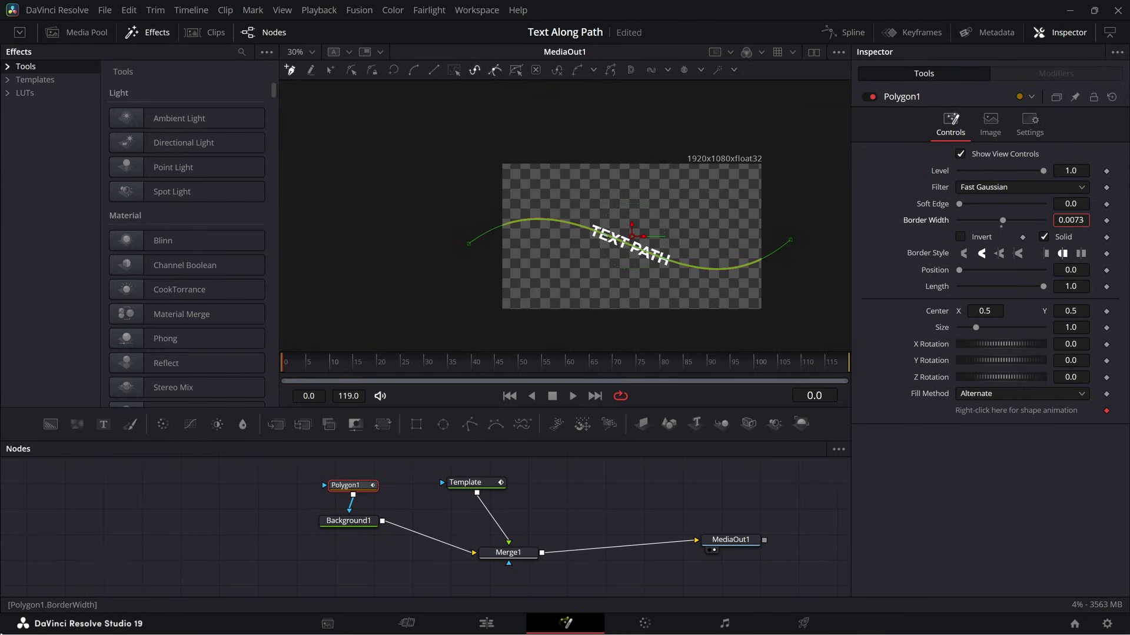
- Set the Polygon mask's Border Width to 0.0665 and give its ends a flat cap
left_click_drag(1071, 220, 1105, 220)
left_click(1047, 253)
left_click(423, 514)
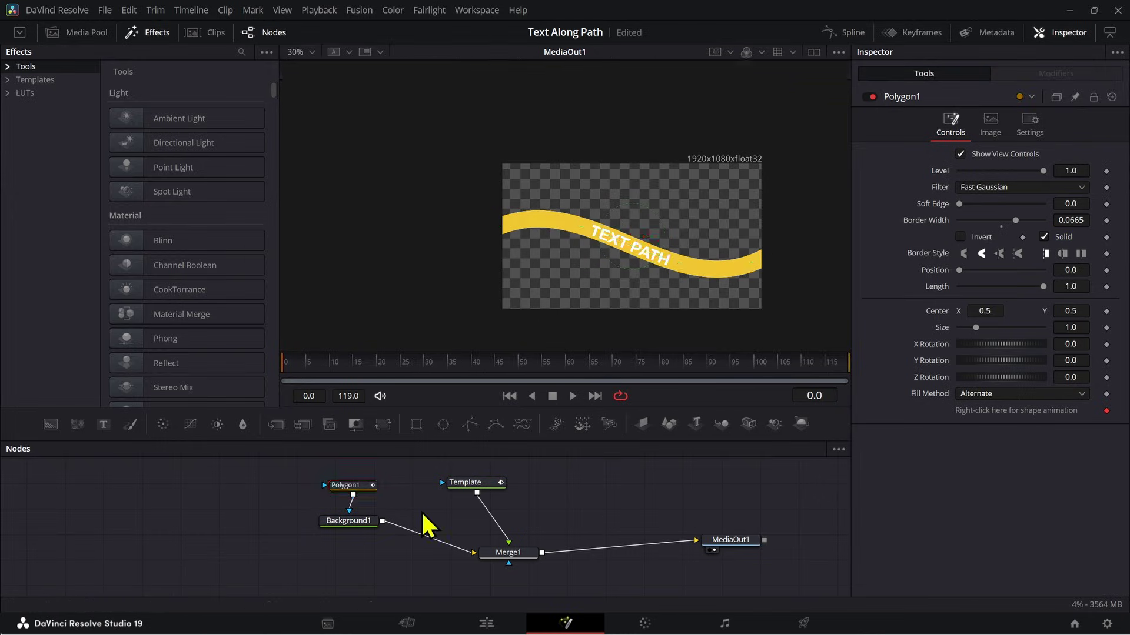
- Tidy the Merge node's position and keyframe the Polygon's Length from 0.0 at frame 0 to full length around frame 25
left_click_drag(503, 554, 482, 542)
left_click(362, 522)
left_click(455, 486)
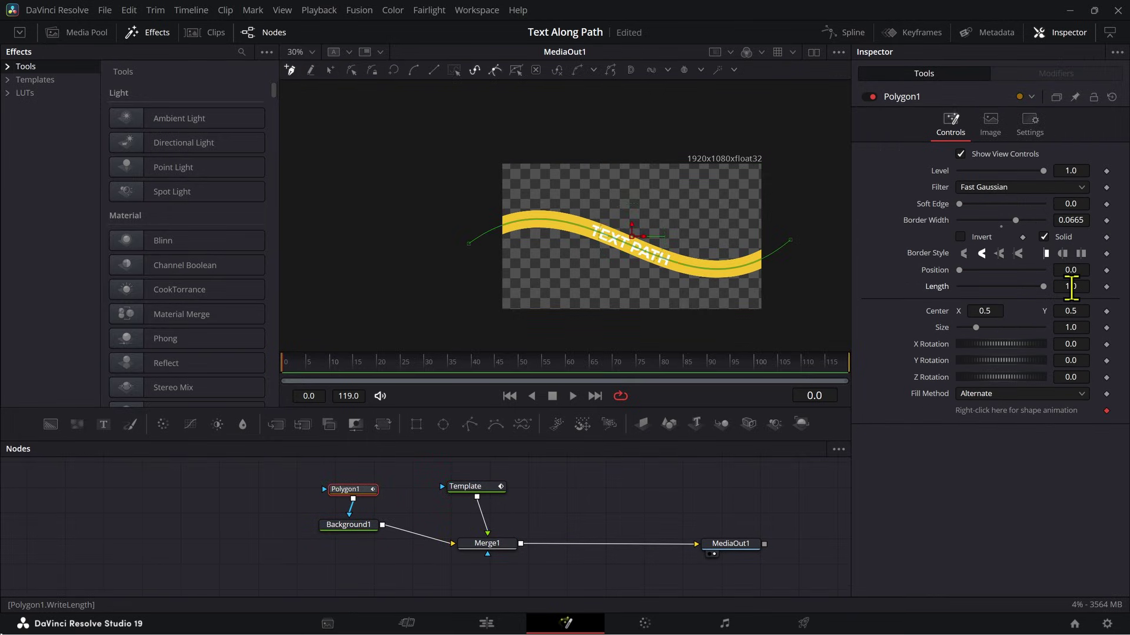
left_click_drag(1071, 286, 300, 331)
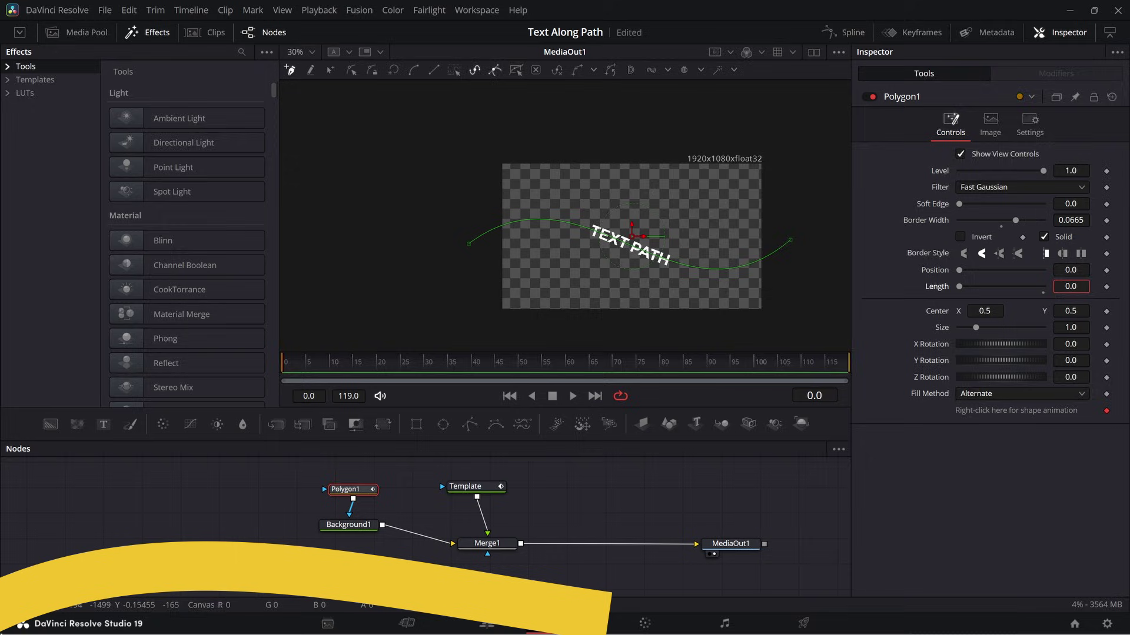
left_click(1106, 287)
mouse_move(398, 367)
left_mouse_down()
mouse_move(386, 372)
mouse_move(402, 371)
left_mouse_up()
left_click_drag(1073, 288, 1129, 287)
- Keyframe the text's Position on path at -0.041 on frame 12 and 1.058 on frame 32
left_click_drag(321, 377, 341, 376)
left_click(492, 489)
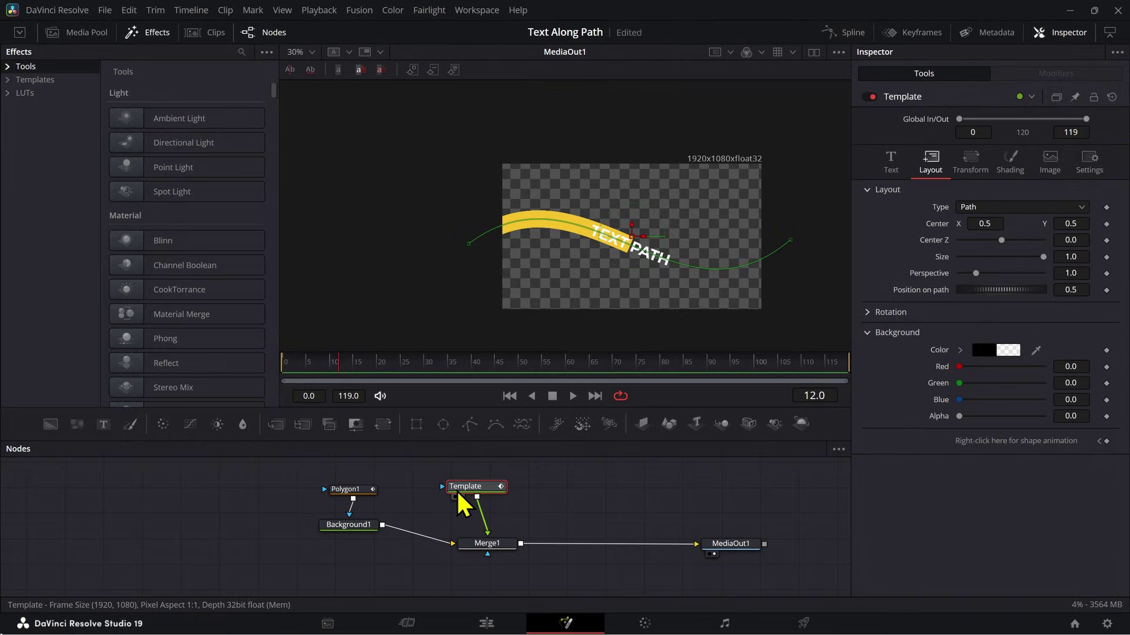
left_click_drag(1068, 290, 1101, 303)
left_click(1106, 290)
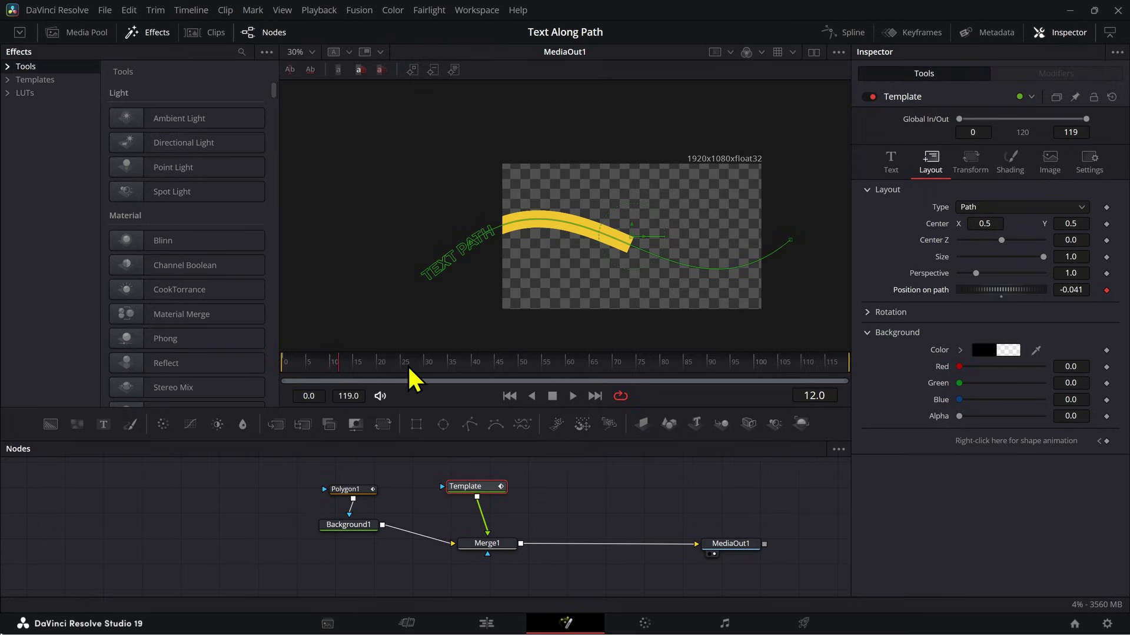
left_click(398, 379)
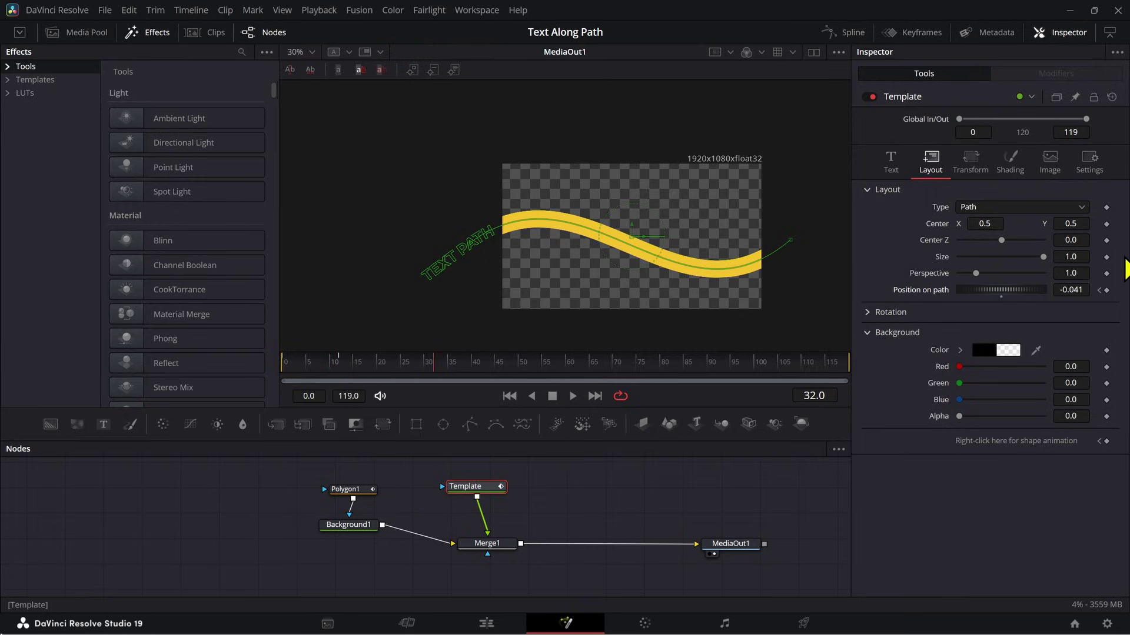
left_click_drag(1070, 290, 1099, 290)
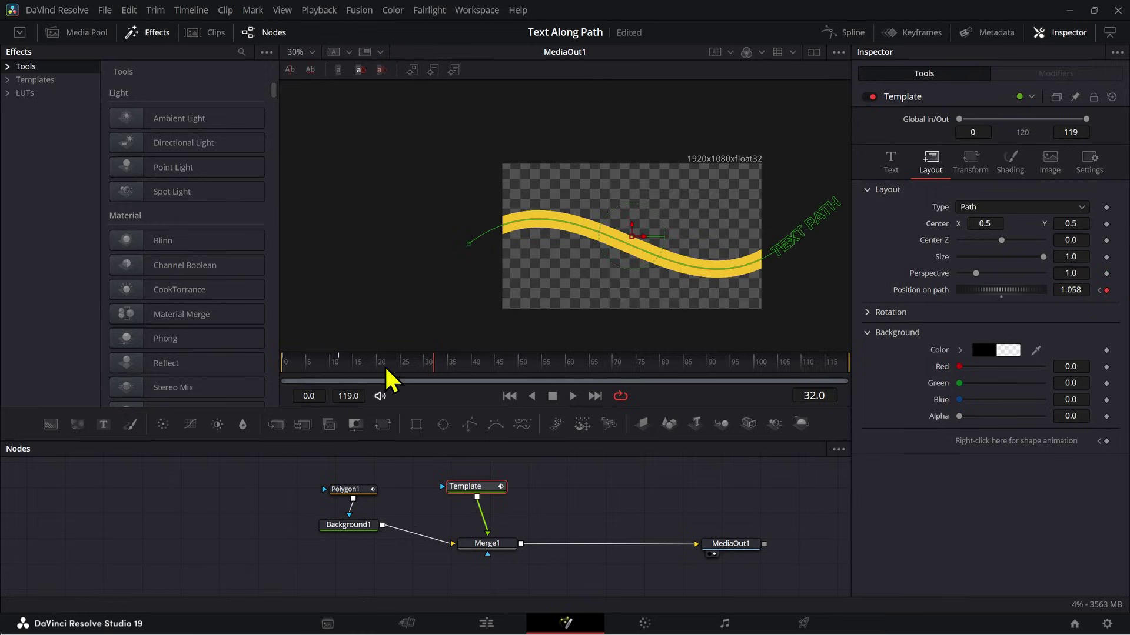
- Keyframe the Polygon mask's Position from 0.0 at frame 26 to 1.0 at frame 38, and play the animation from the start
mouse_move(394, 371)
left_mouse_down()
mouse_move(421, 373)
mouse_move(409, 372)
left_mouse_up()
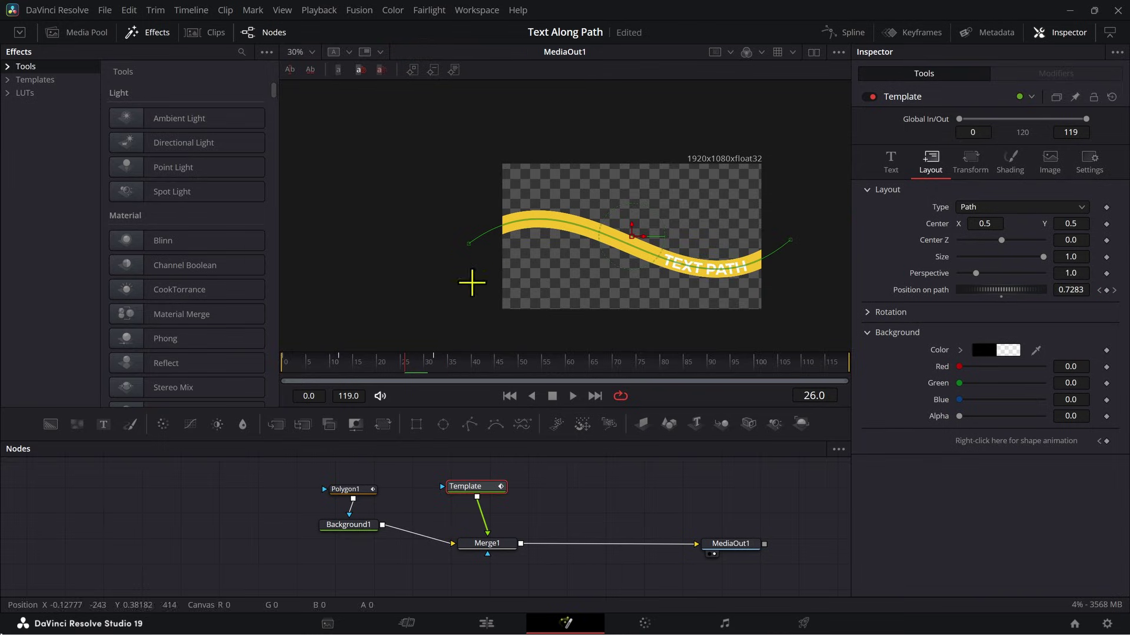
left_click(351, 490)
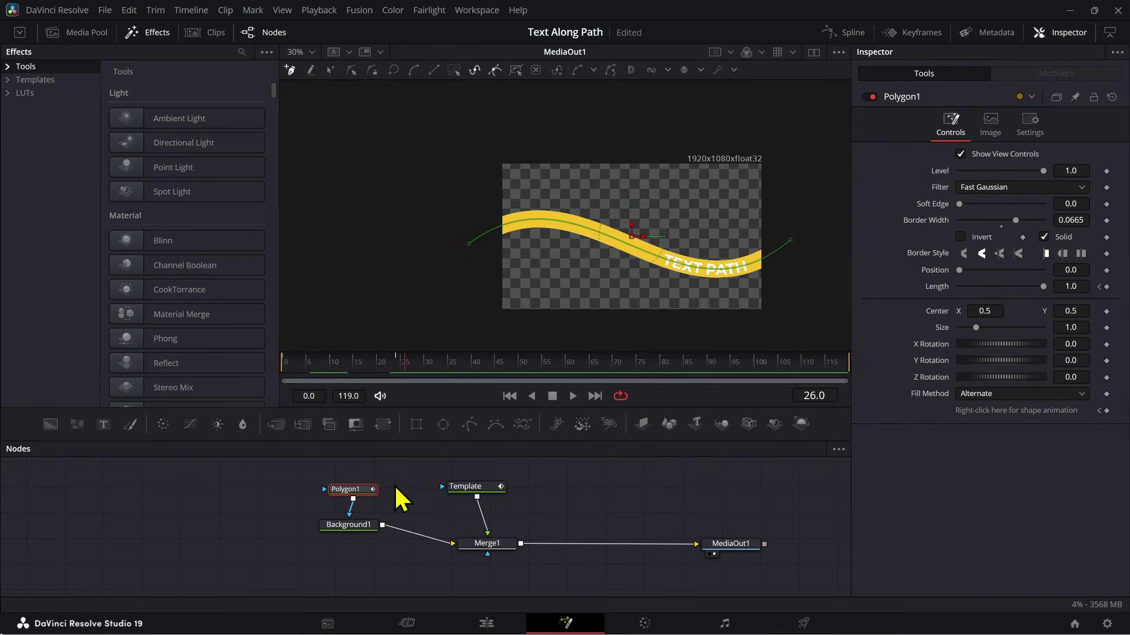
left_click(1106, 270)
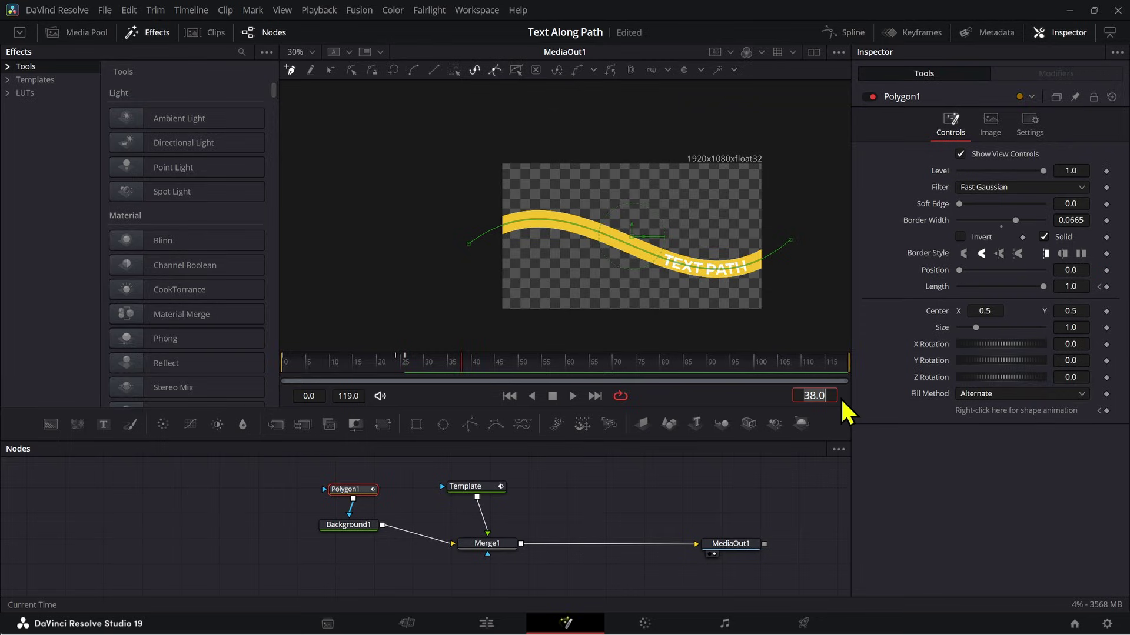
type("38")
key("Return")
mouse_move(1070, 269)
left_mouse_down()
mouse_move(1116, 269)
mouse_move(1103, 270)
left_mouse_up()
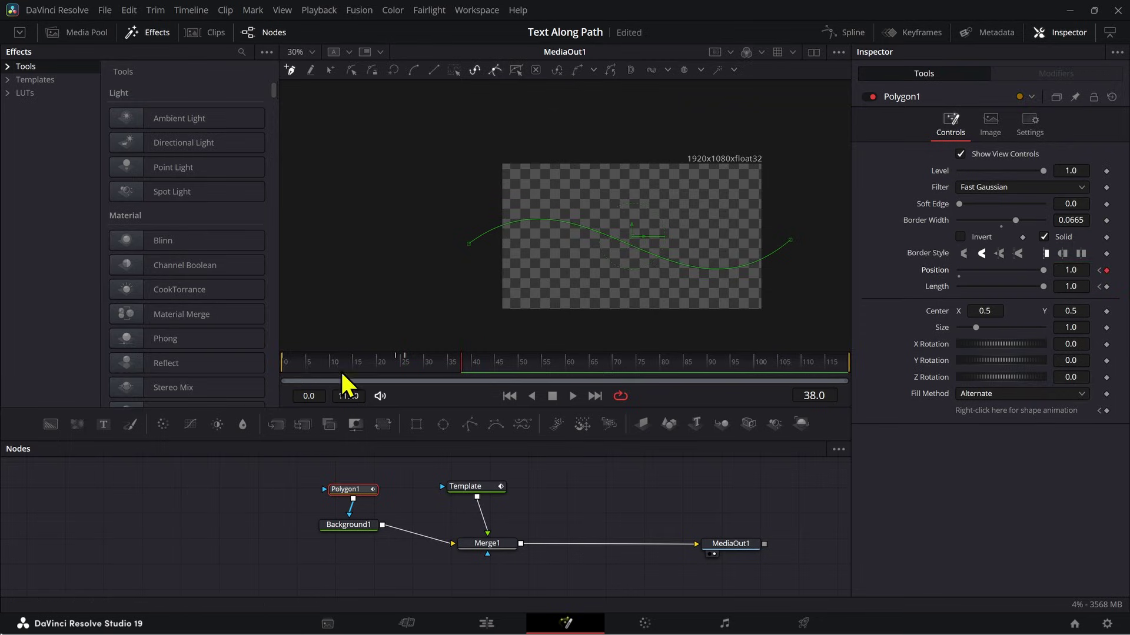
key("Home")
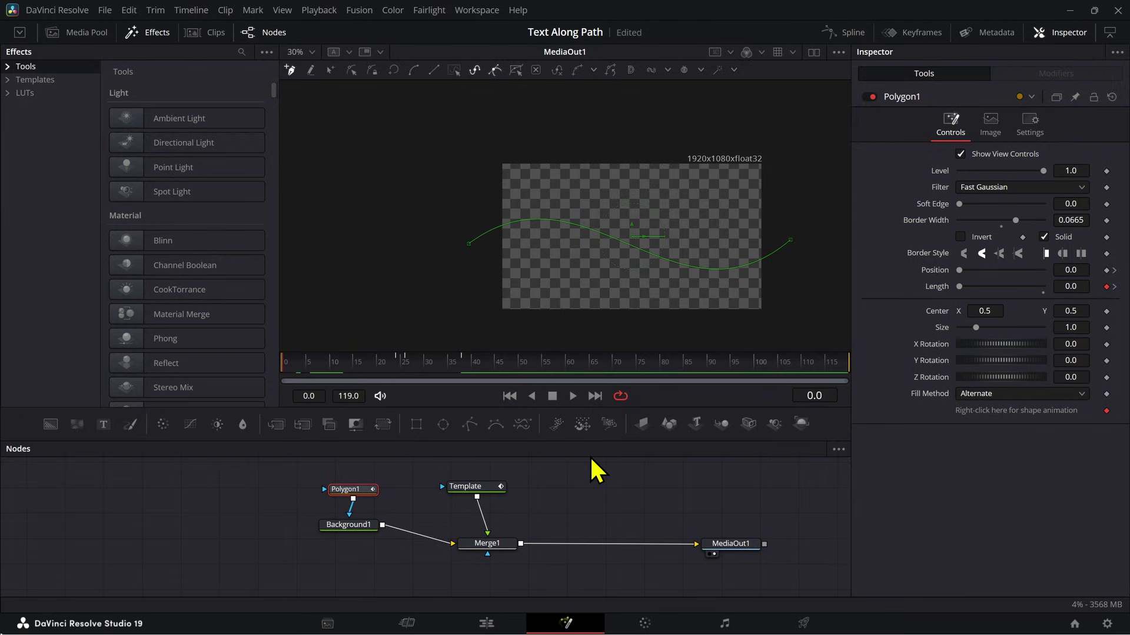
key("space")
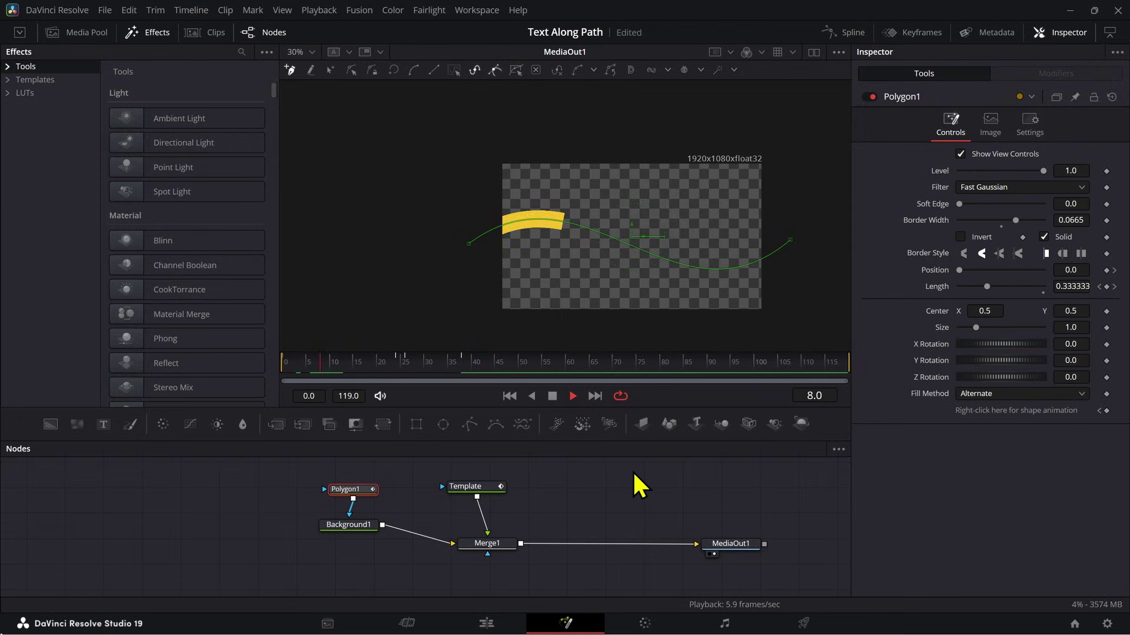
- Set the Template text's color to black (#000000) and play the animation from frame 0
left_click(478, 488)
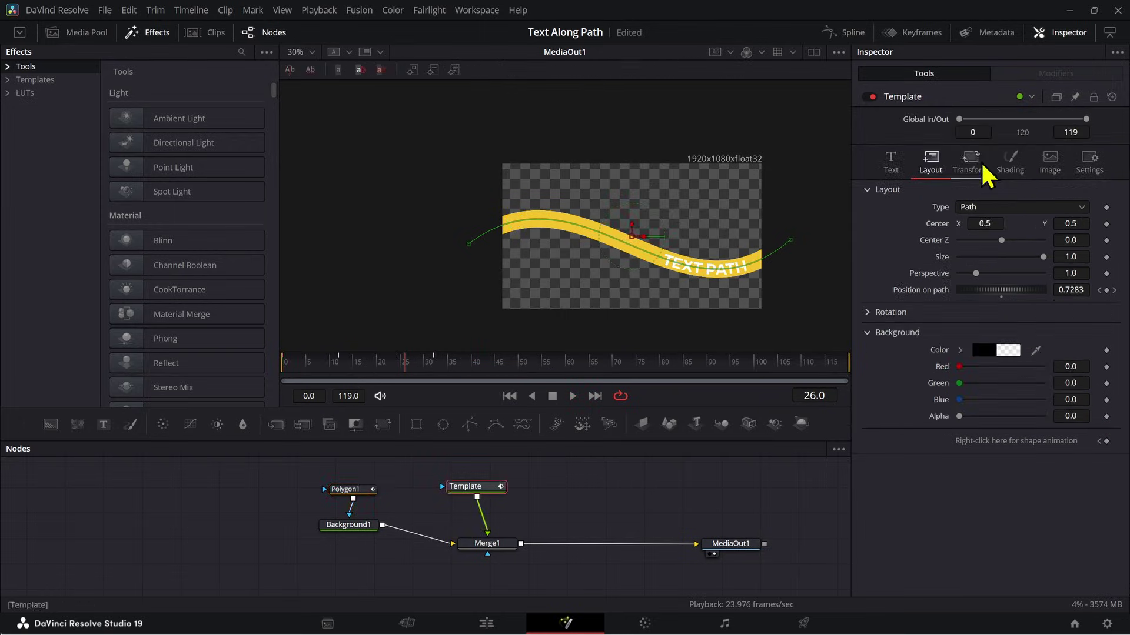
left_click(891, 164)
left_click(973, 339)
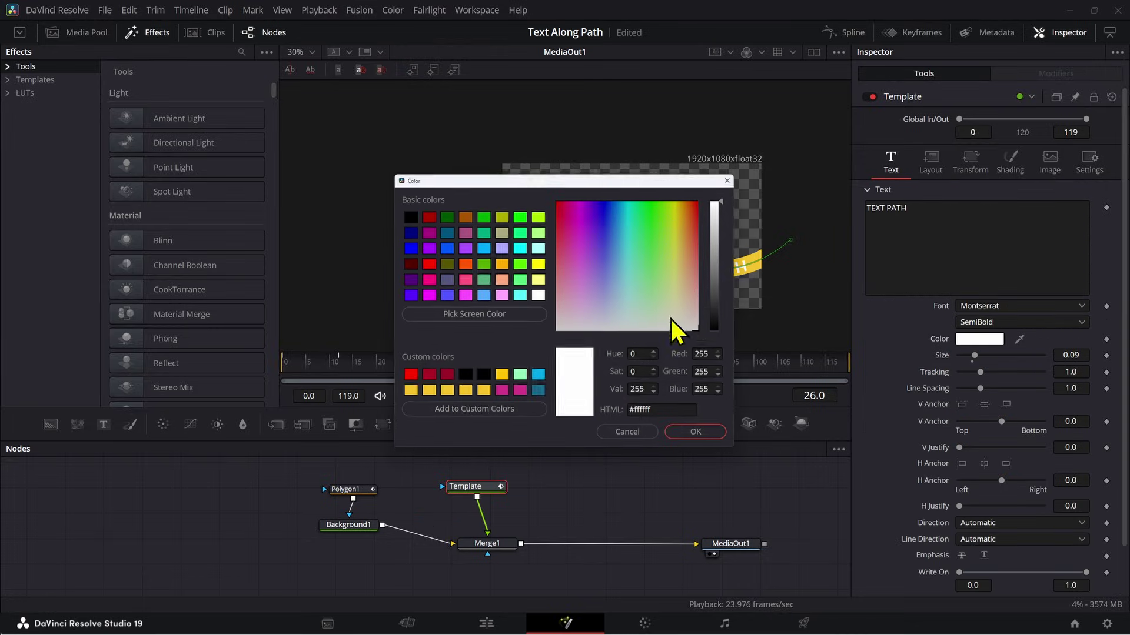
left_click(445, 375)
left_click(464, 376)
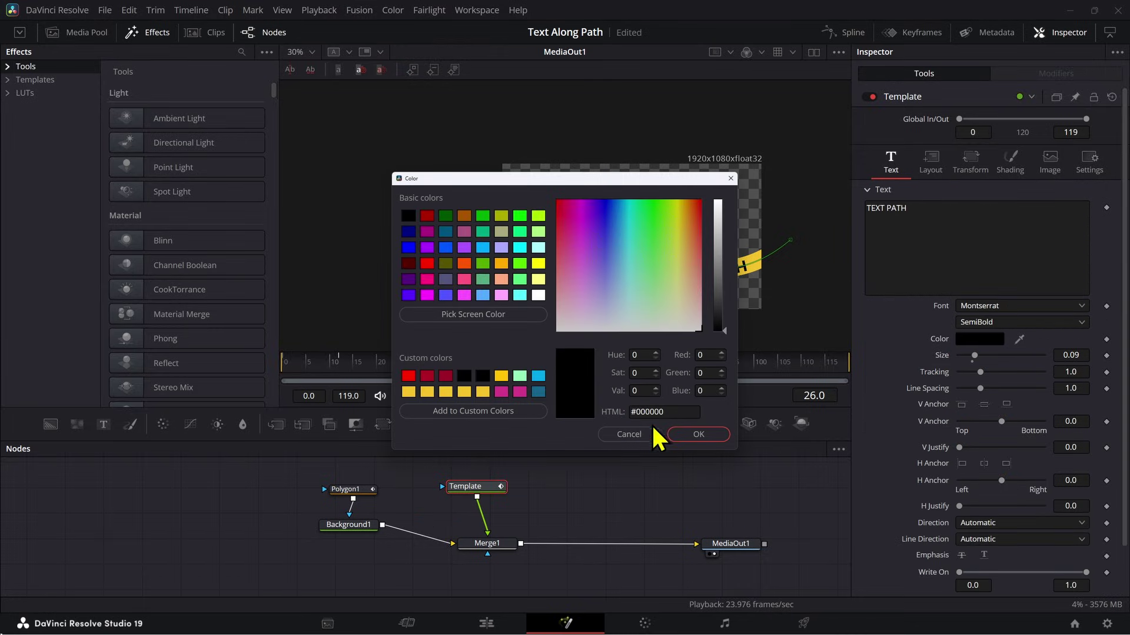
left_click(694, 433)
left_click_drag(345, 368, 283, 368)
key("space")
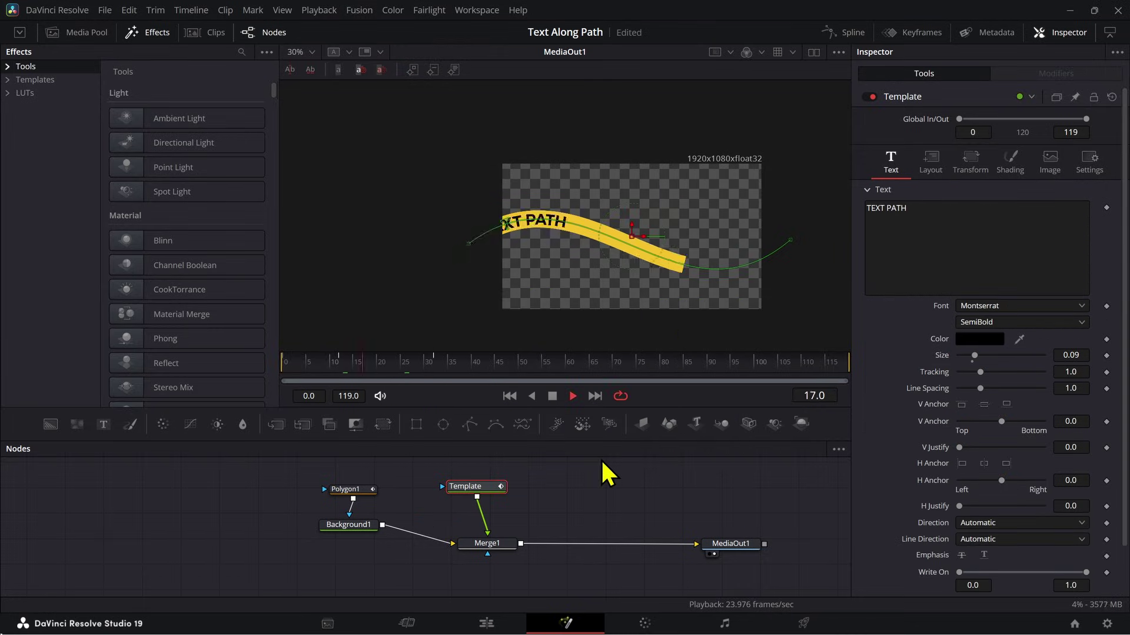
key("space")
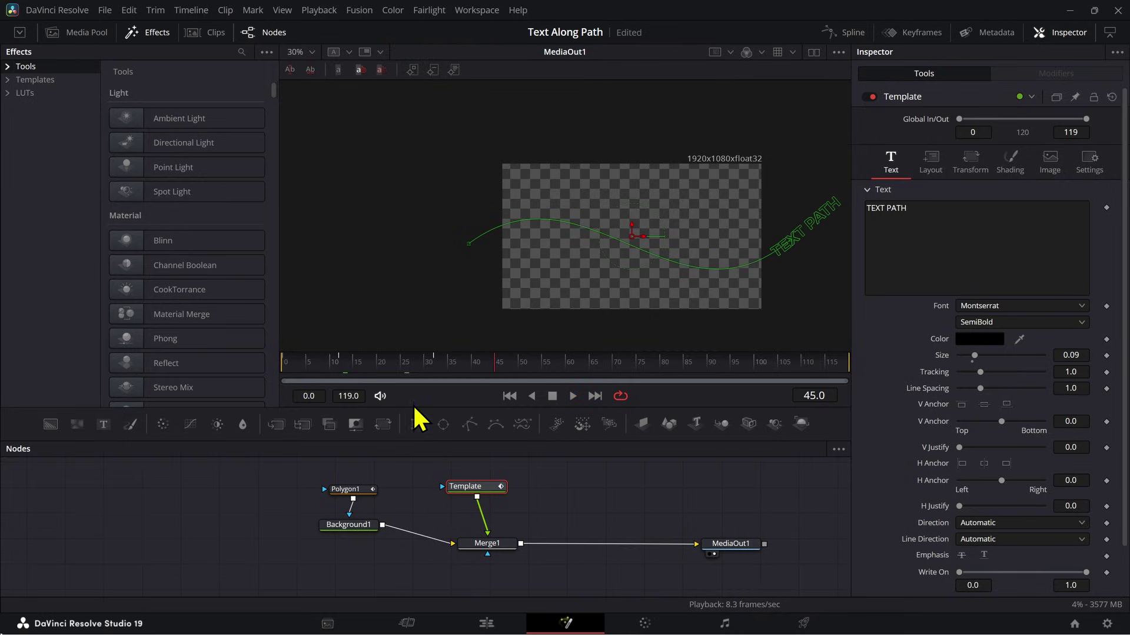
- Show the Polygon1 and Template animation curves together in an enlarged Spline editor, fitted to the view
left_click_drag(581, 462, 318, 559)
left_click(847, 33)
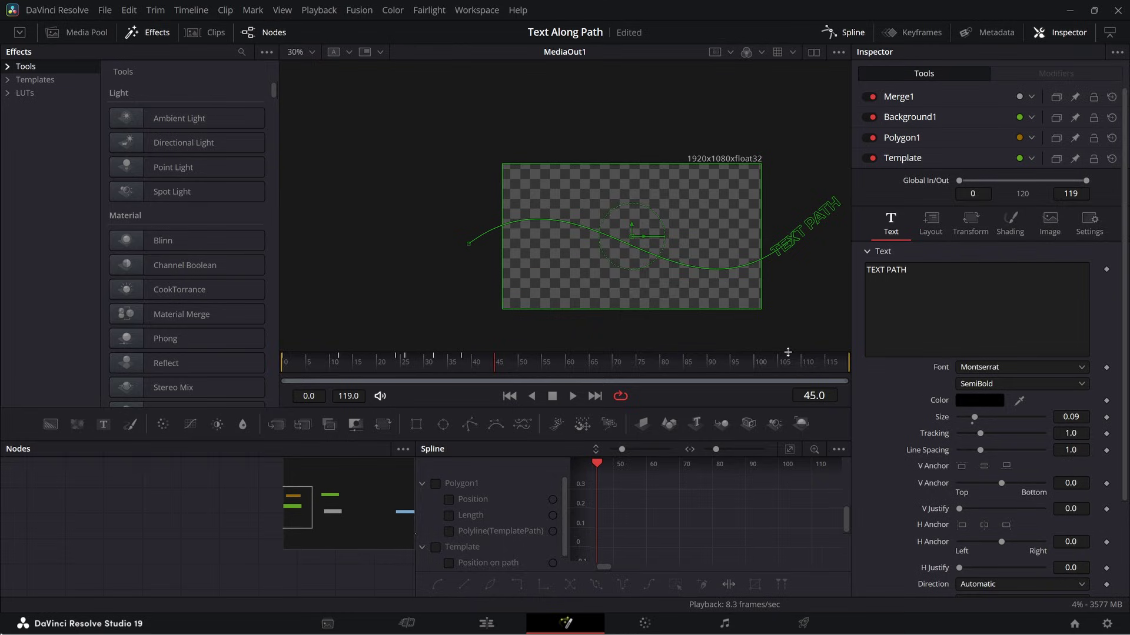
left_click_drag(787, 352, 788, 308)
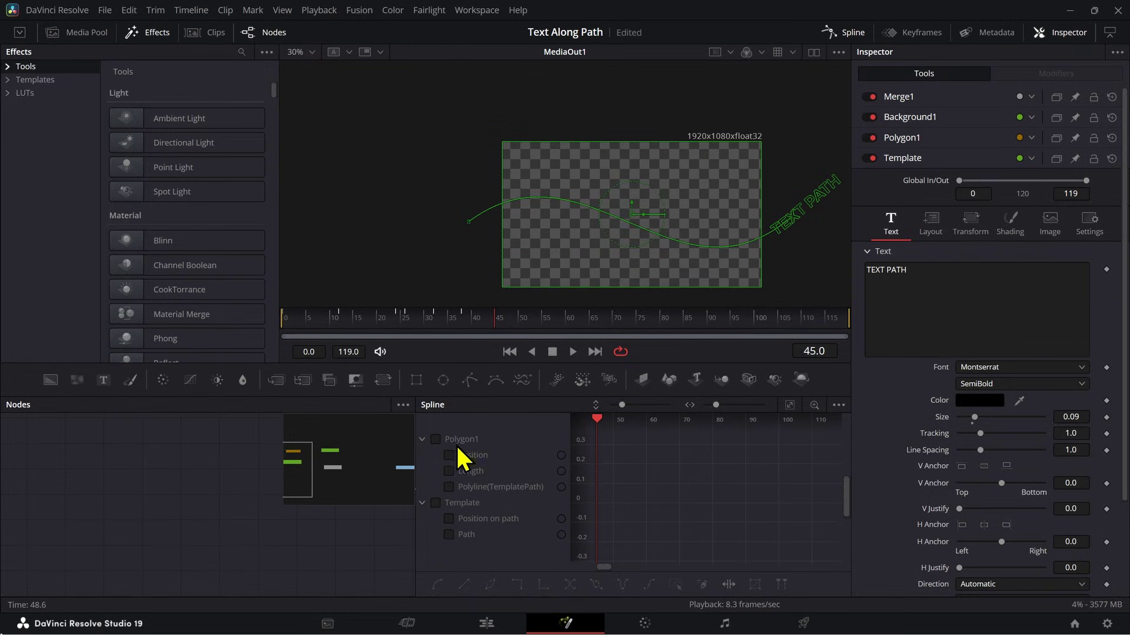
left_click(435, 439)
left_click(435, 503)
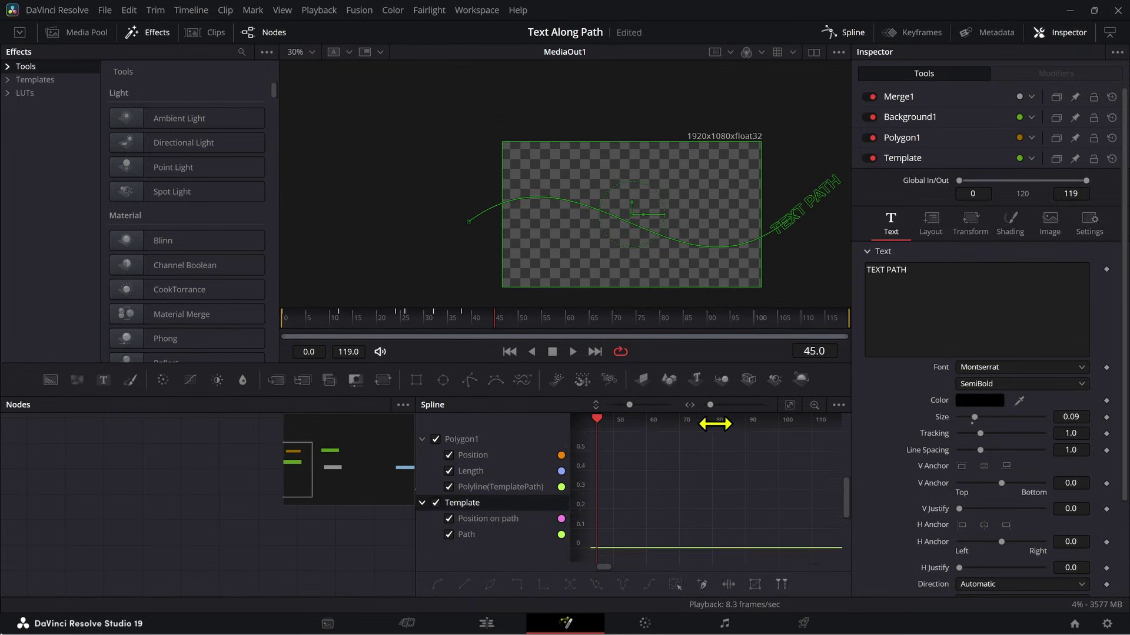
left_click(790, 406)
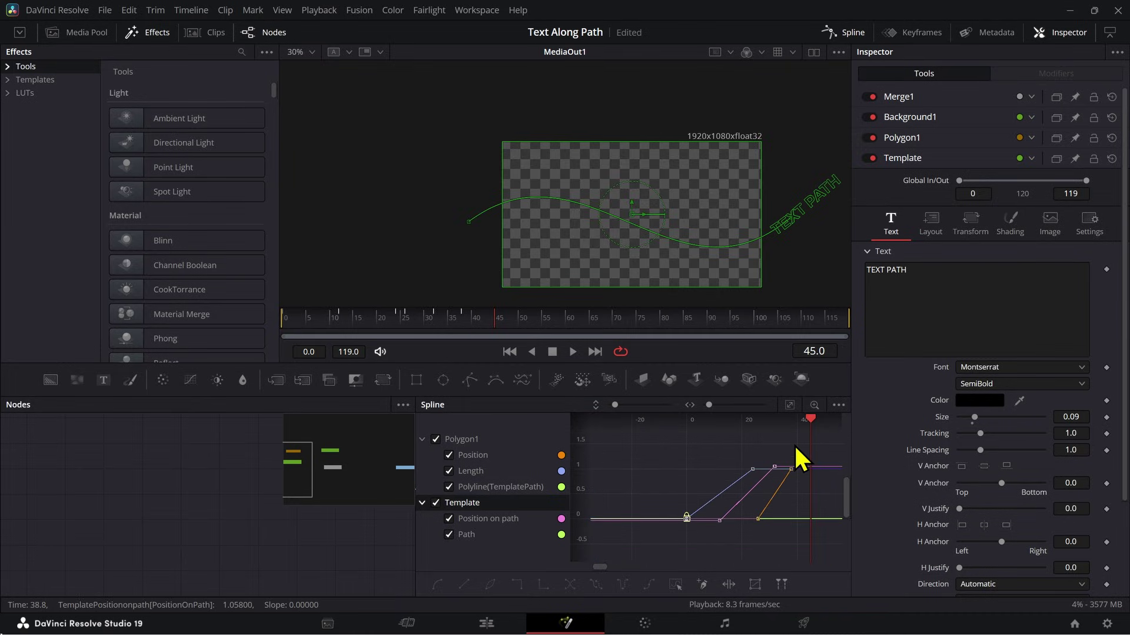
- Time-stretch all the selected keyframes so the last one falls at about frame 65, and play the slower animation
left_click_drag(793, 444, 690, 538)
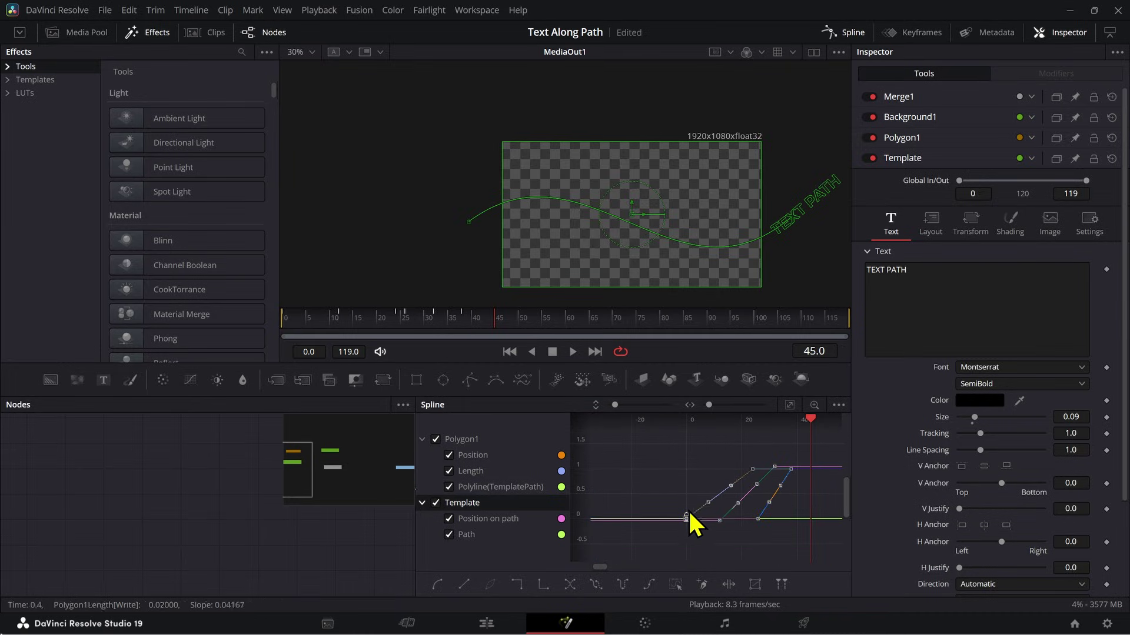
left_click(729, 584)
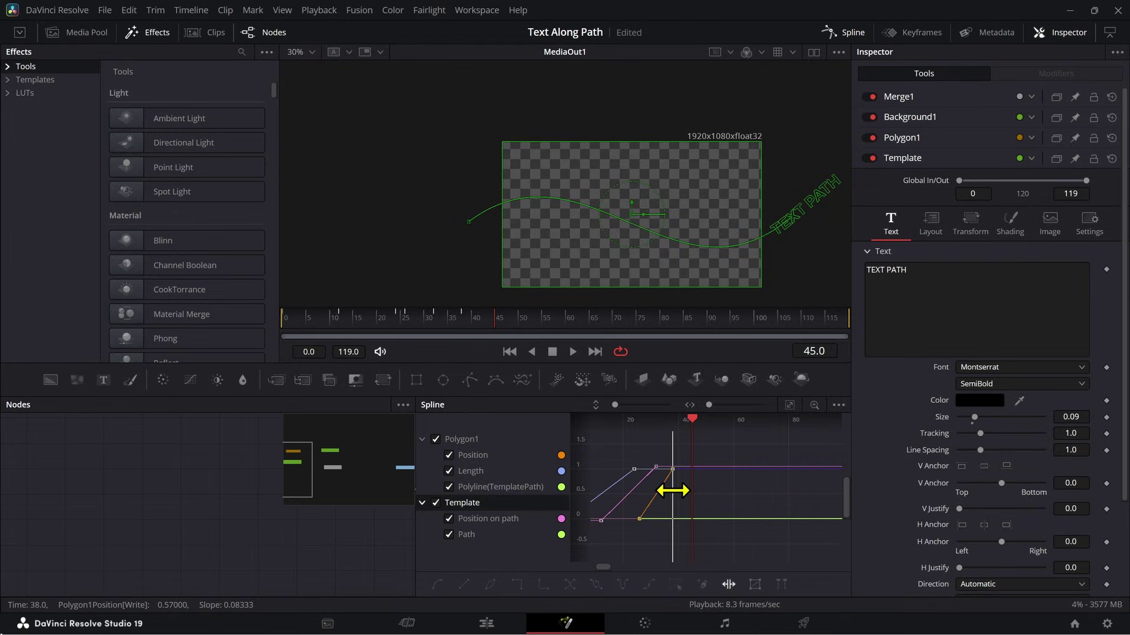
left_click_drag(670, 488, 737, 500)
left_click_drag(812, 504, 805, 505)
left_click_drag(400, 322, 271, 330)
key("space")
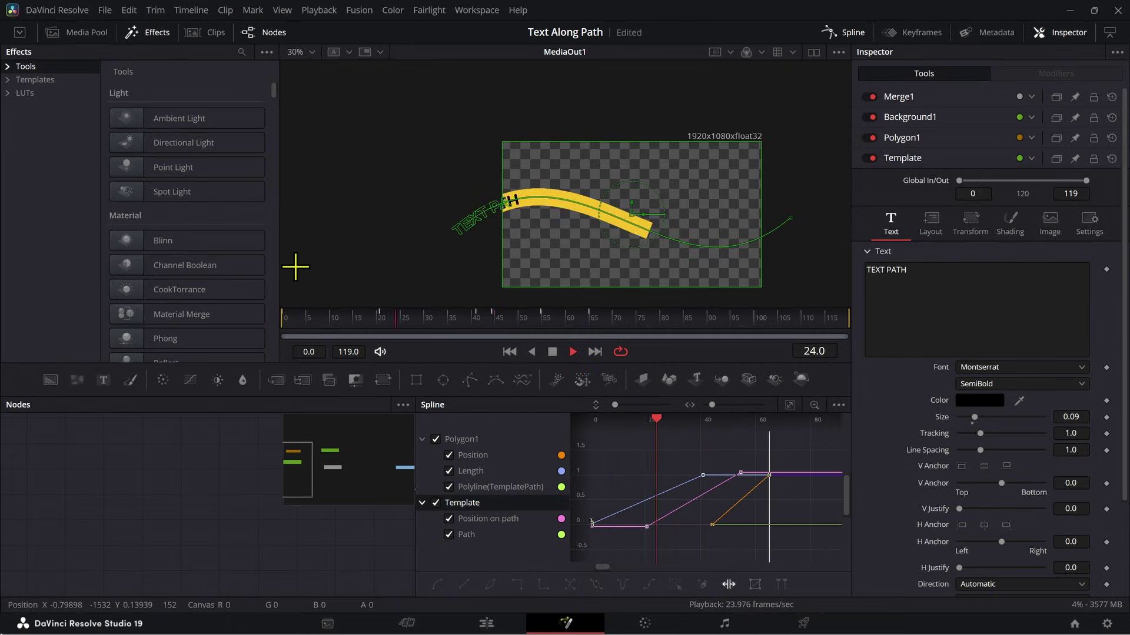
key("space")
- Turn off time stretching, move the text's Position on path keyframes to about frames 12 and 60, and play the result
left_click_drag(662, 498, 769, 510)
left_click_drag(693, 531, 709, 541)
left_click(726, 584)
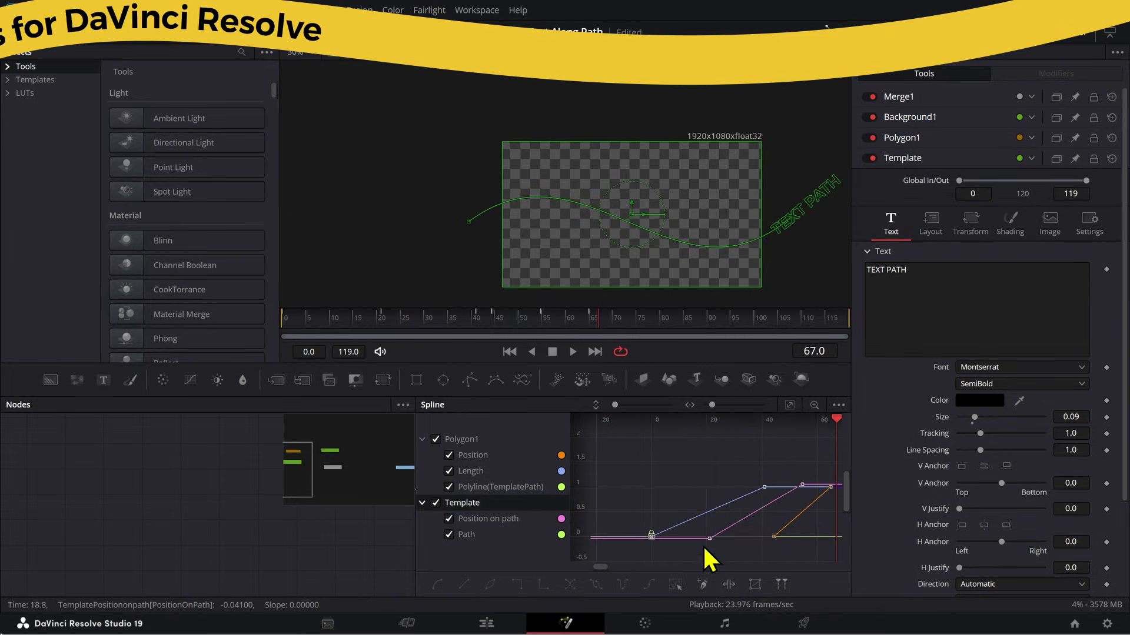
left_click(710, 539)
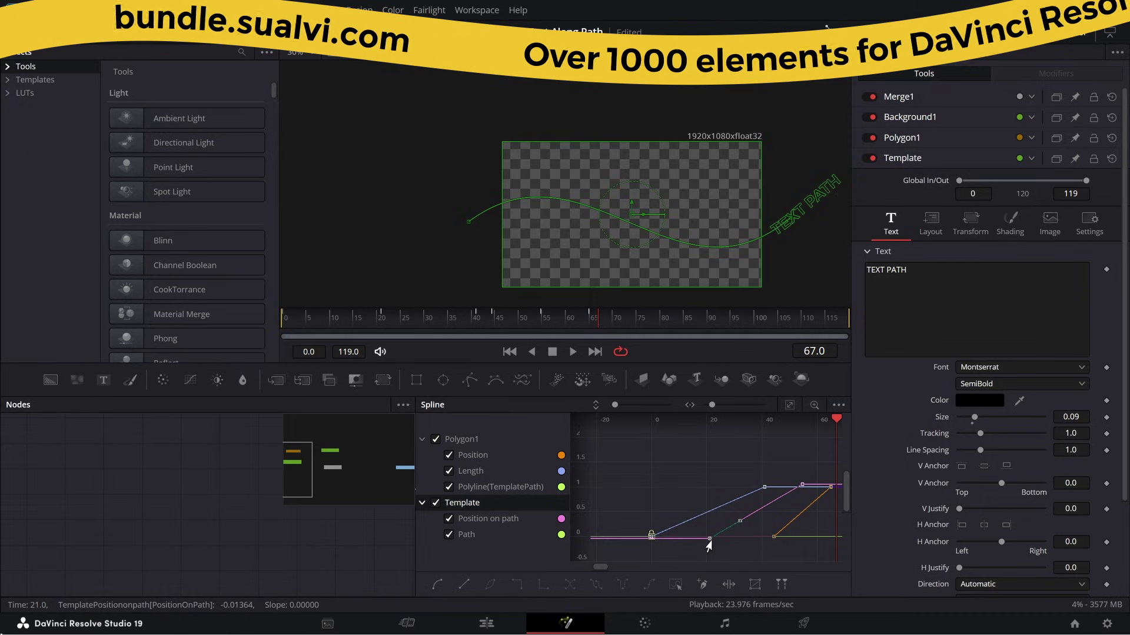
left_click_drag(709, 538, 683, 539)
left_click(802, 484)
left_click_drag(802, 485, 816, 485)
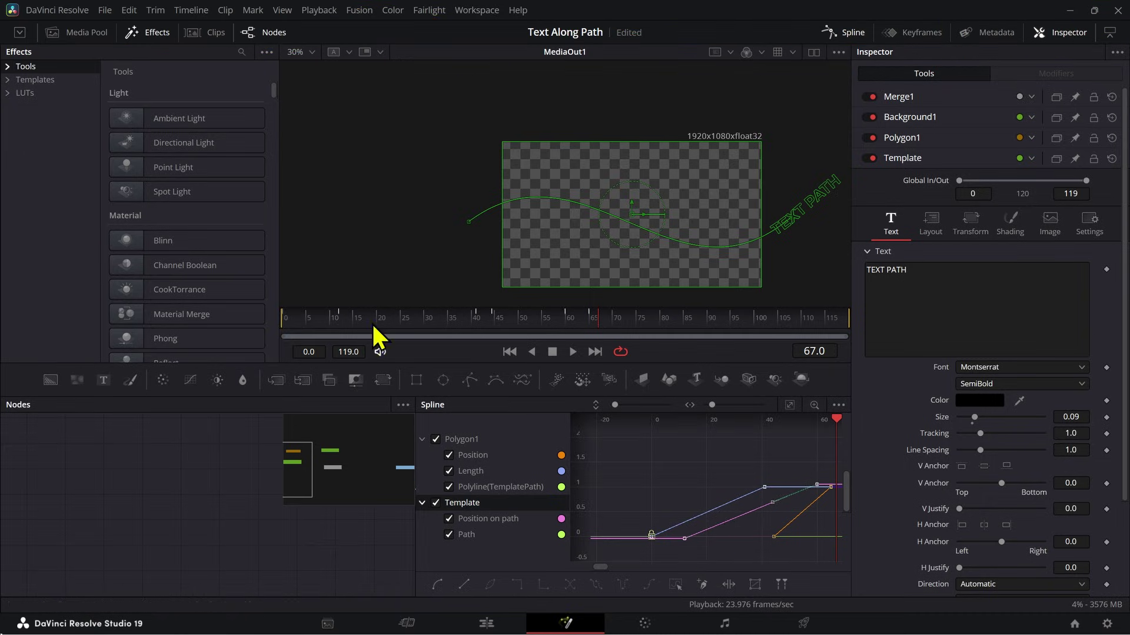
mouse_move(379, 324)
left_mouse_down()
mouse_move(443, 323)
mouse_move(387, 327)
left_mouse_up()
key("space")
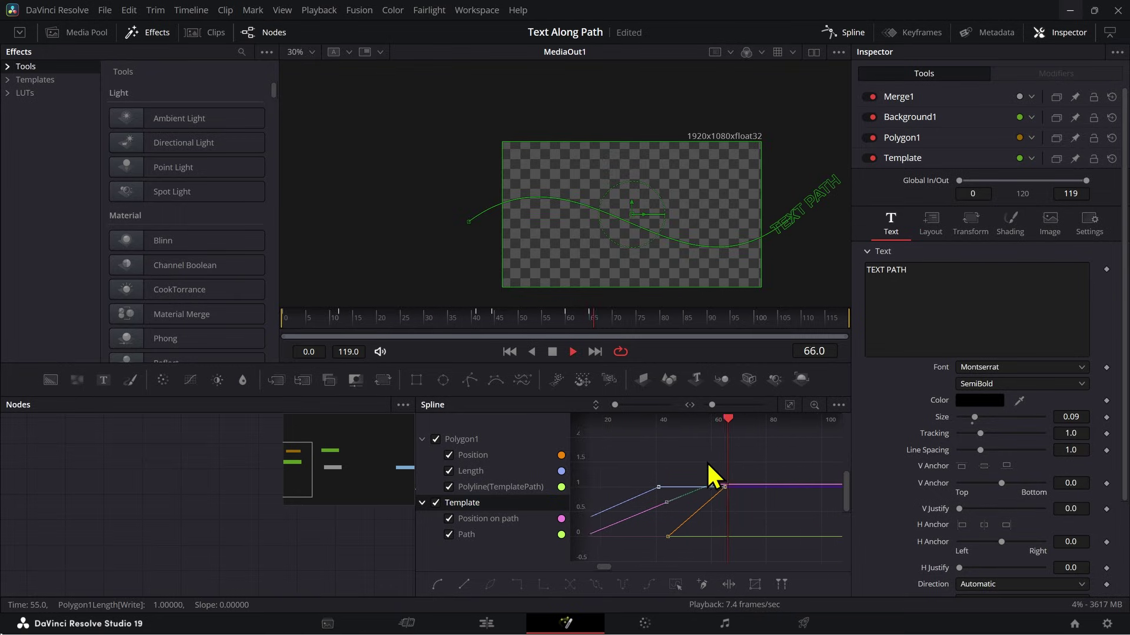
key("space")
- Smooth all the Polygon and Template keyframes and set Ease In to 71.6 and Ease Out to 59.1
left_click_drag(724, 484, 753, 491)
scroll(754, 477, "down", 3)
left_click_drag(780, 444, 598, 550)
key("shift+s")
scroll(700, 515, "up", 3)
key("t")
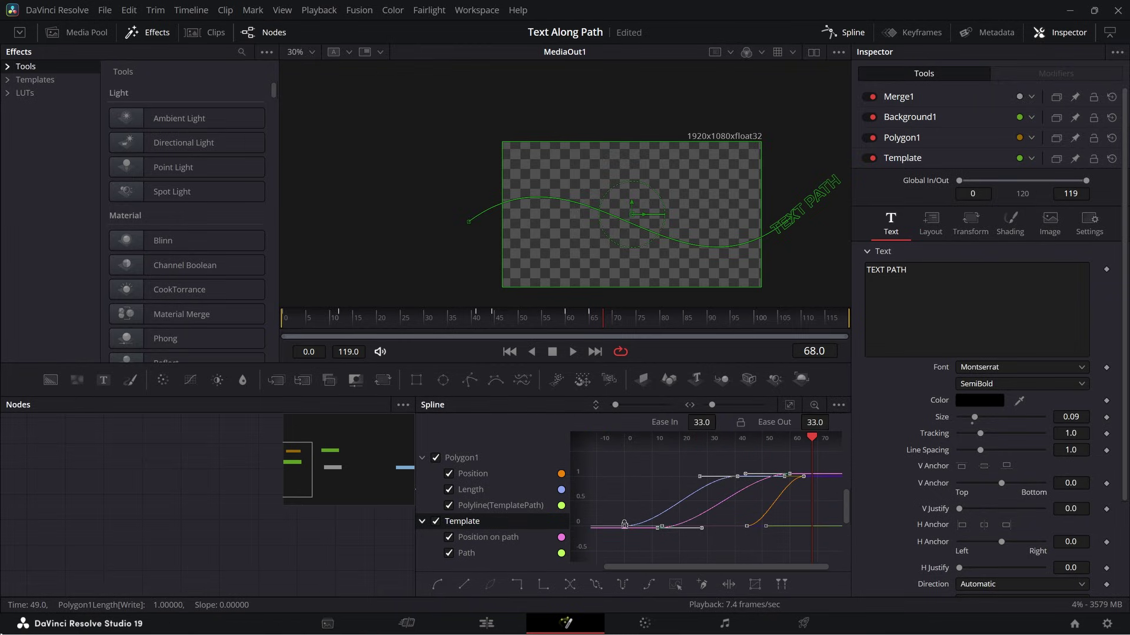
left_click_drag(719, 420, 759, 428)
left_click_drag(833, 422, 867, 423)
- Play the eased ribbon and text animation repeatedly from the start, with the nodes deselected for a clean view
left_click_drag(393, 323, 242, 323)
key("space")
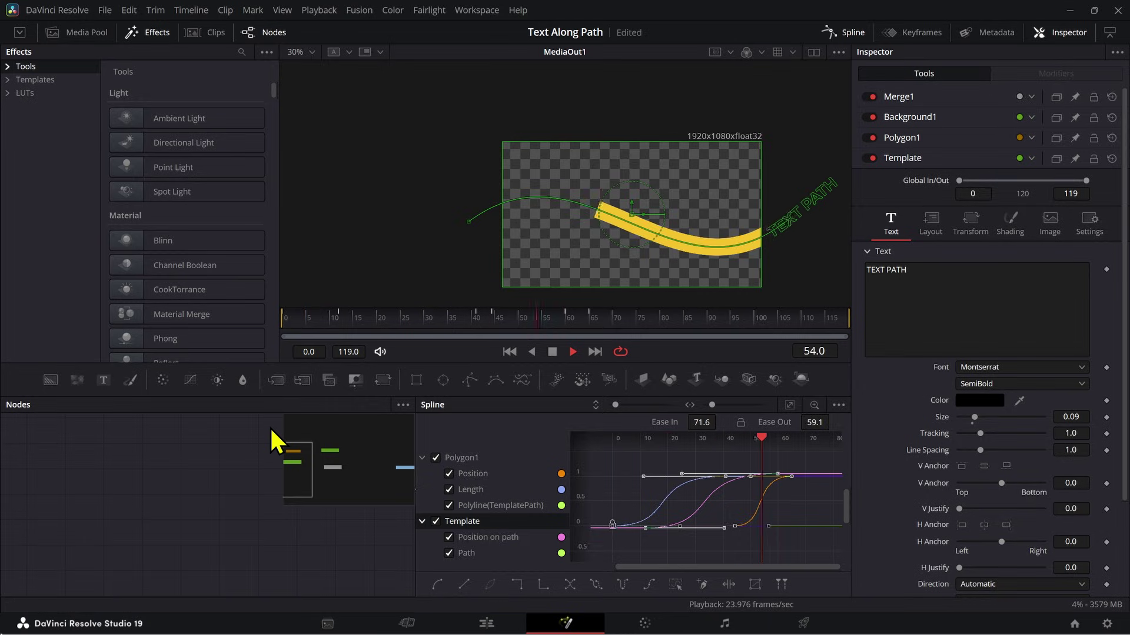
key("space")
left_click_drag(365, 322, 259, 323)
left_click(234, 548)
key("space")
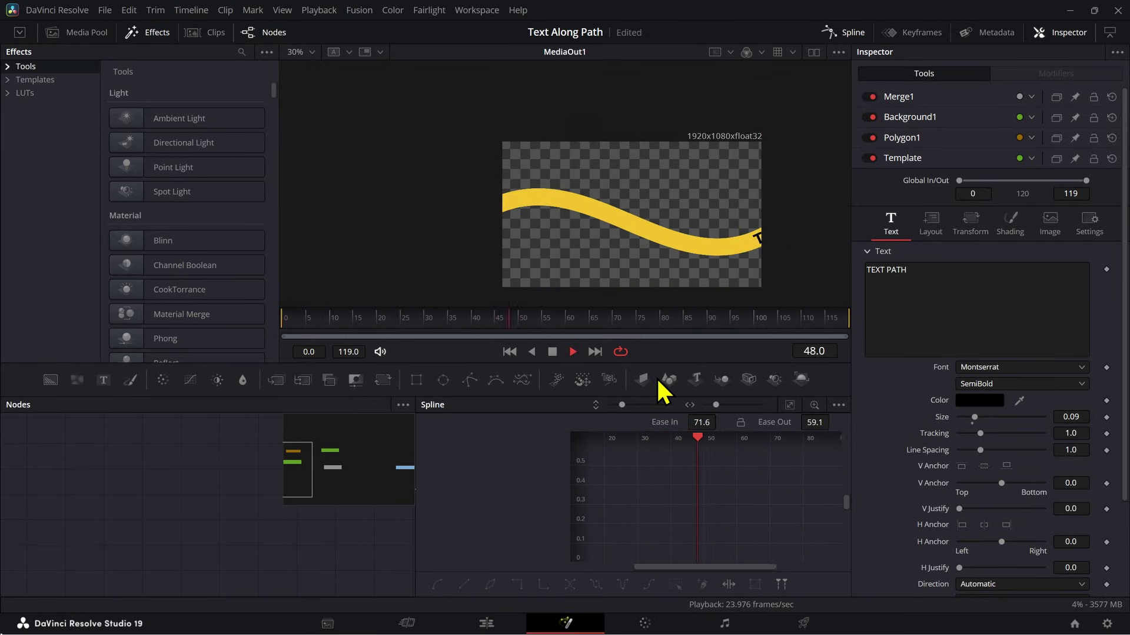
key("space")
key("space")
left_click_drag(444, 327, 343, 326)
key("space")
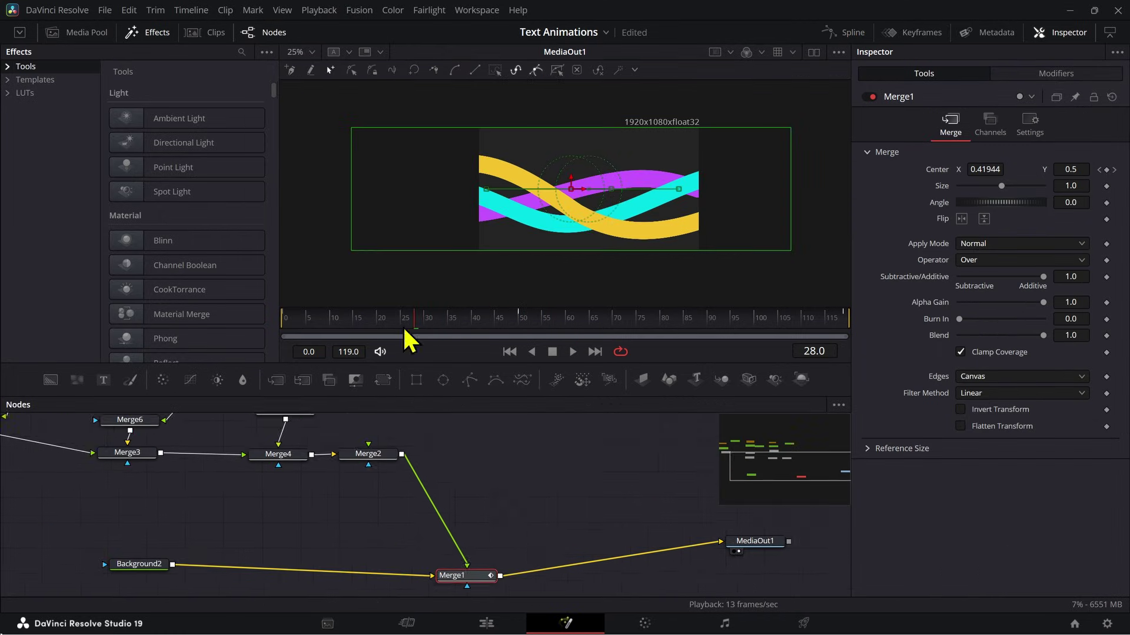
- Play the Text Animations composition with three coloured ribbons and examine its node tree
left_click_drag(344, 320, 283, 341)
key("space")
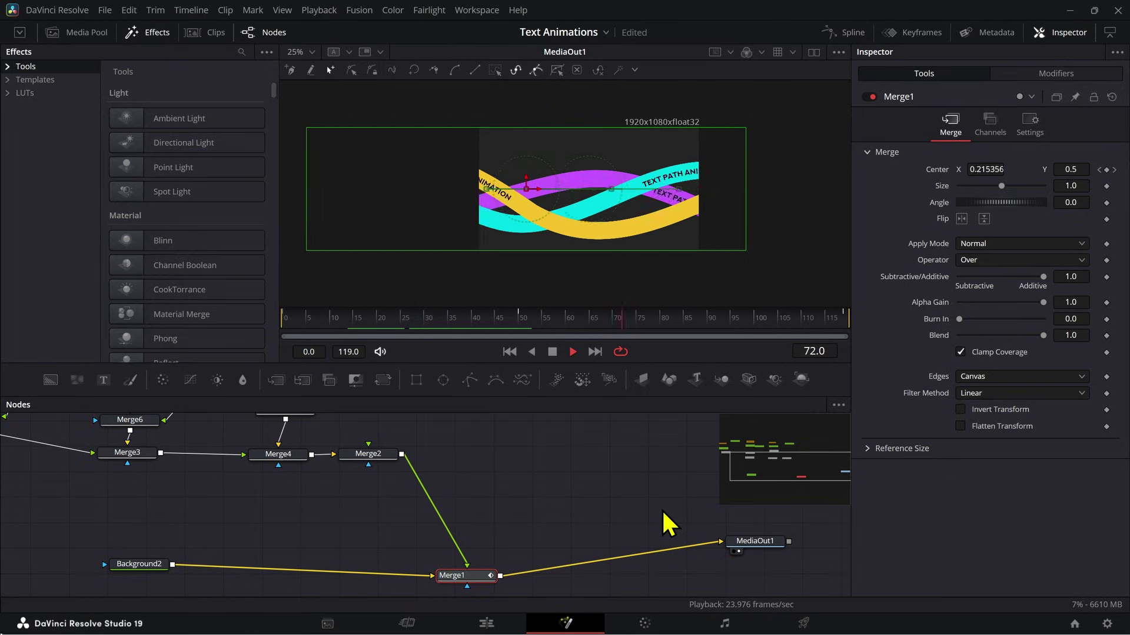
key("space")
left_click_drag(471, 467, 643, 522)
scroll(645, 522, "down", 3)
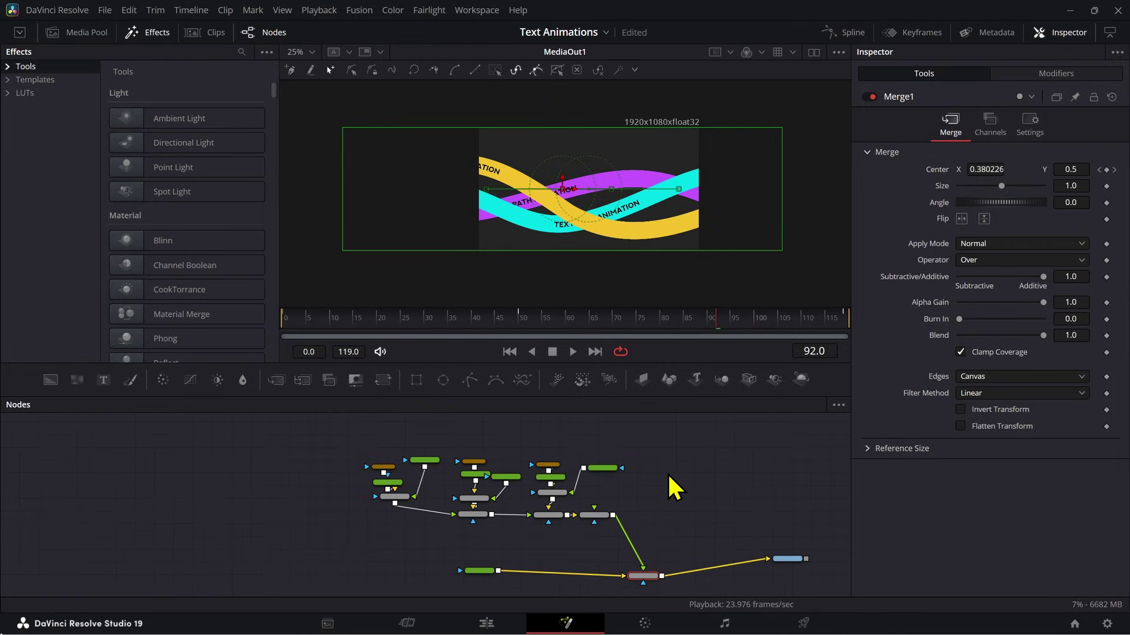
scroll(564, 189, "up", 2)
scroll(715, 563, "up", 3)
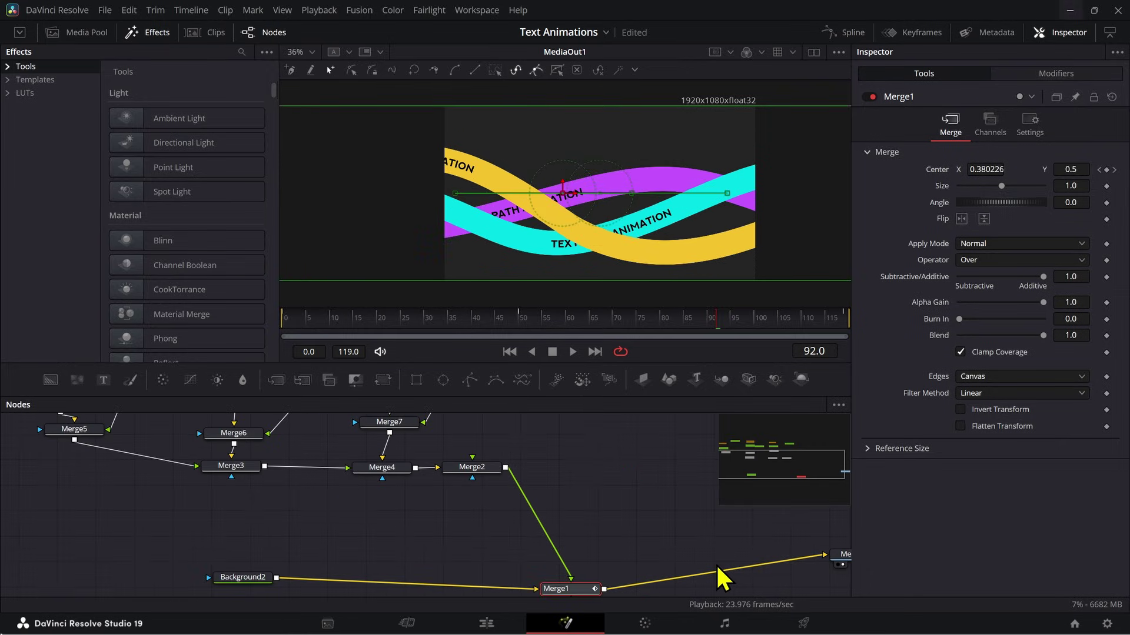